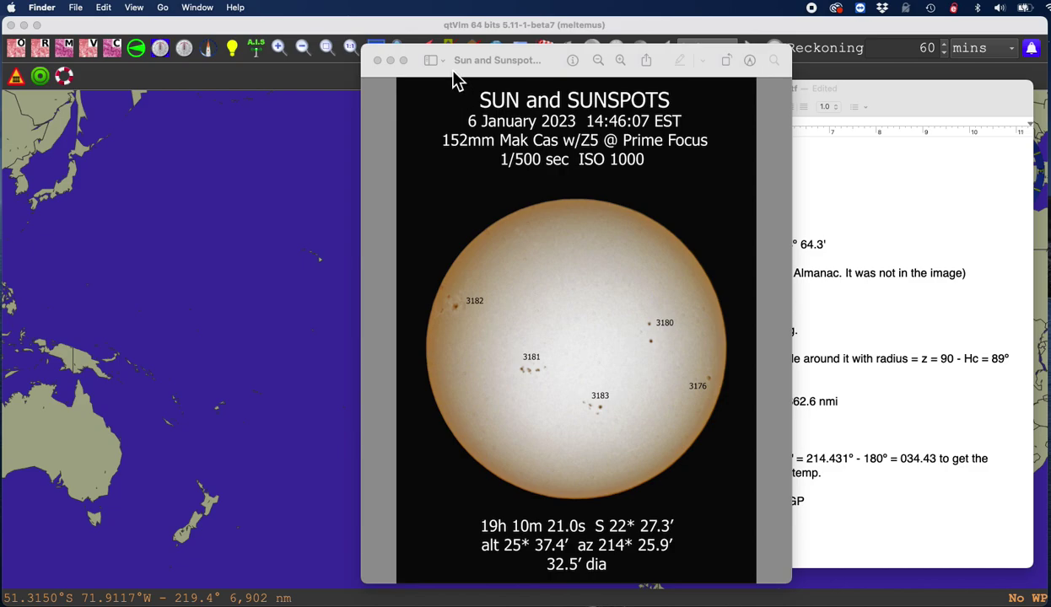
Move the Preview sunspot photograph window aside.
{"action": "left_click_drag", "start_coordinate": [439, 54], "coordinate": [629, 208]}
Close the sun photograph and bring the calculation notes forward, shifted left.
{"action": "key", "text": "super+w"}
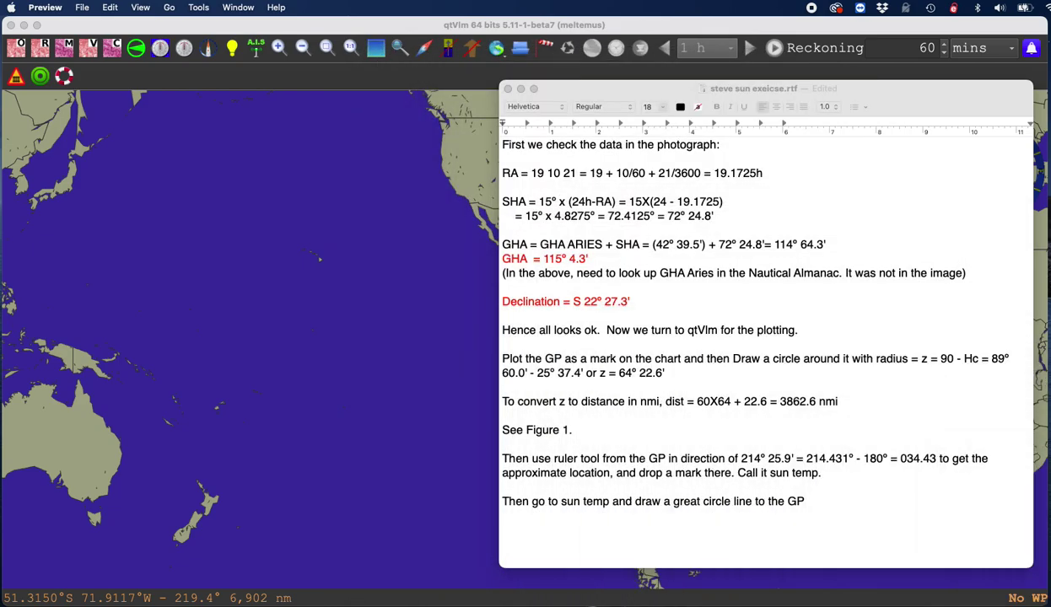
{"action": "left_click", "coordinate": [914, 107]}
{"action": "left_click_drag", "start_coordinate": [896, 105], "coordinate": [736, 118]}
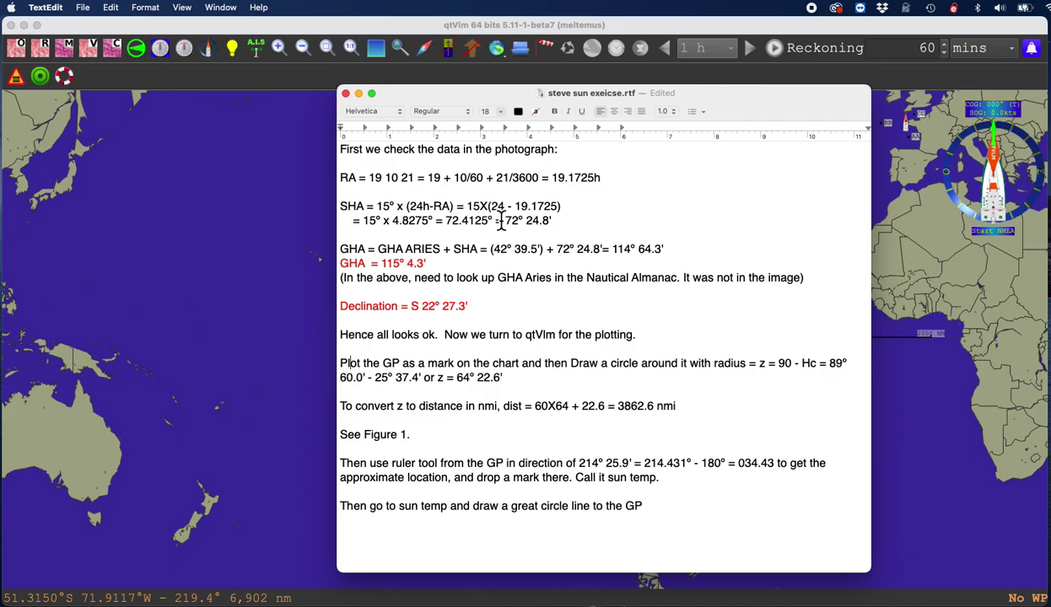
Highlight the SHA result 72° 24.8′ and the GHA ARIES term in the notes.
{"action": "left_click_drag", "start_coordinate": [505, 221], "coordinate": [480, 239]}
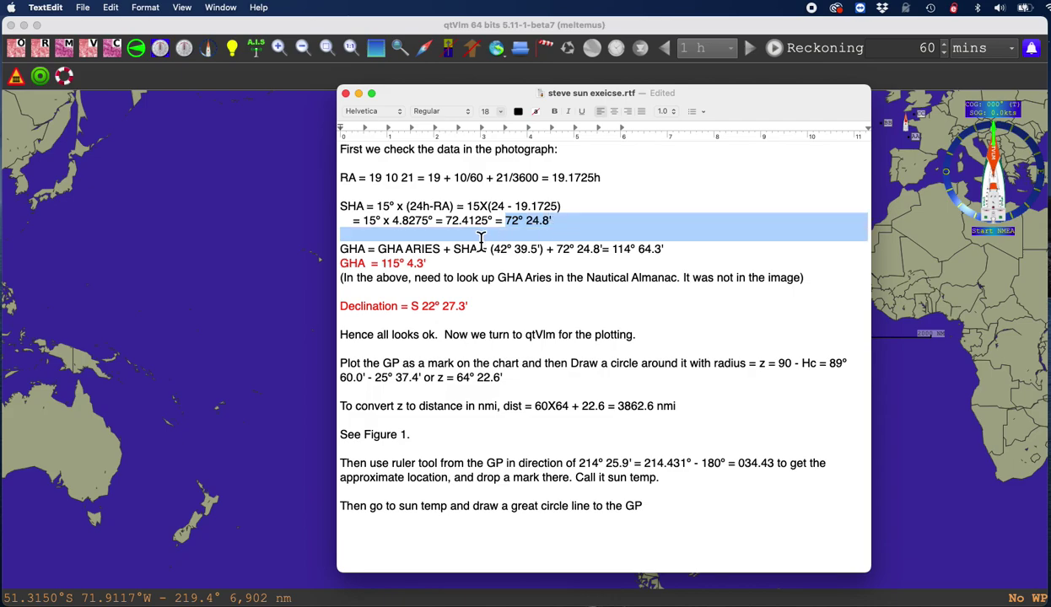
{"action": "left_click", "coordinate": [444, 263]}
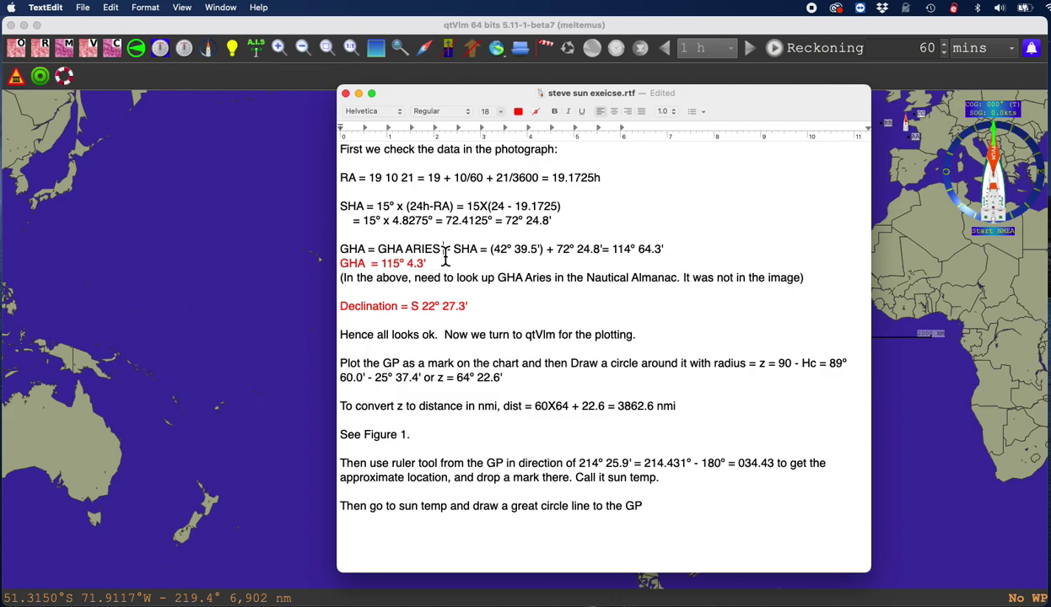
{"action": "left_click_drag", "start_coordinate": [442, 253], "coordinate": [377, 253]}
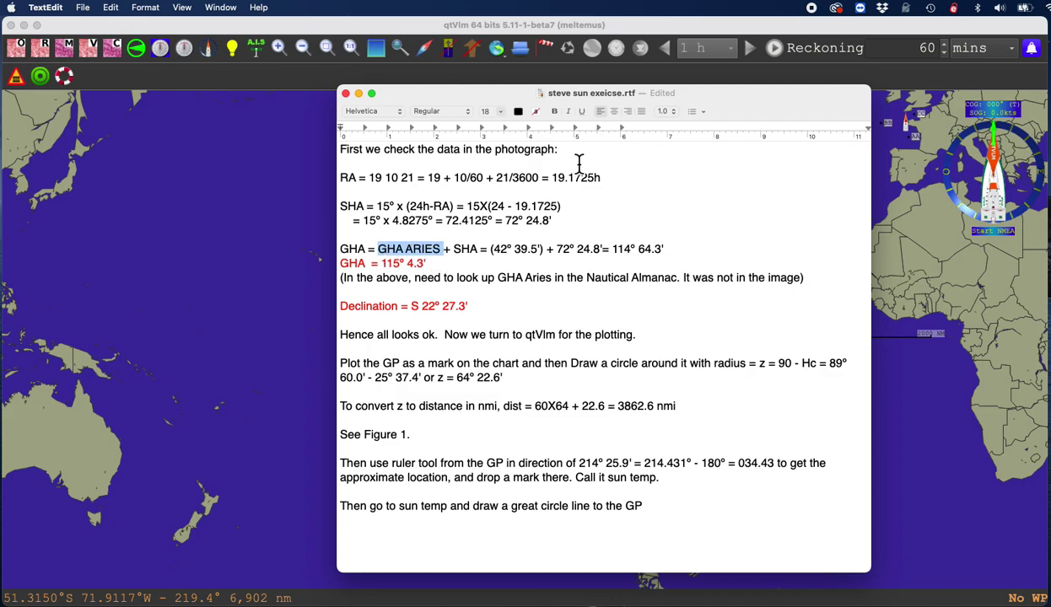
{"action": "left_click", "coordinate": [416, 250]}
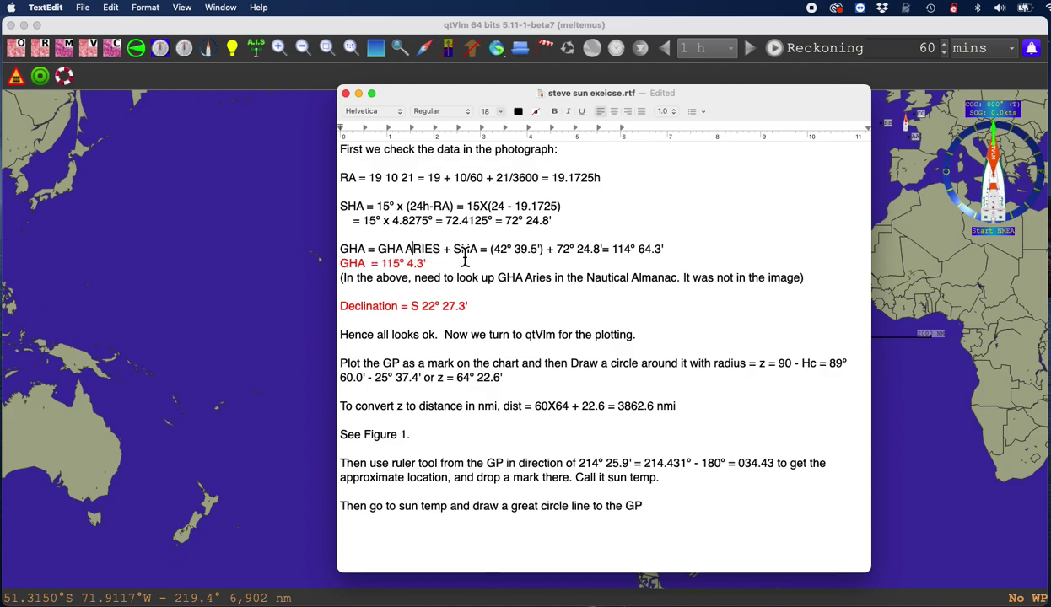
Highlight the 114° 64.3′ sum and the GHA = 115° 4.3′ line.
{"action": "left_click_drag", "start_coordinate": [610, 251], "coordinate": [697, 258]}
{"action": "left_click_drag", "start_coordinate": [450, 267], "coordinate": [340, 266]}
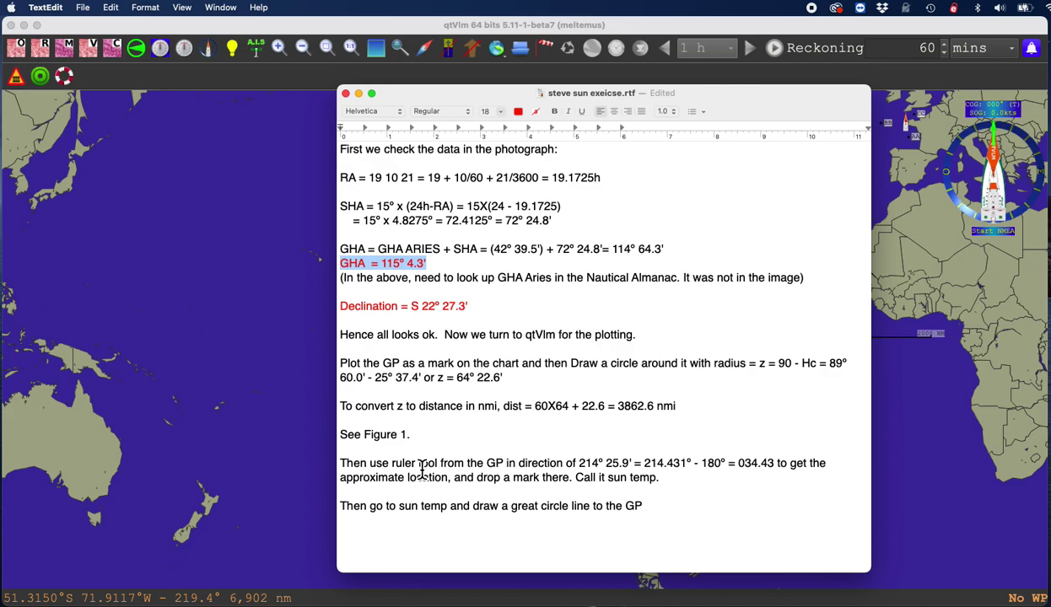
{"action": "left_click", "coordinate": [437, 265]}
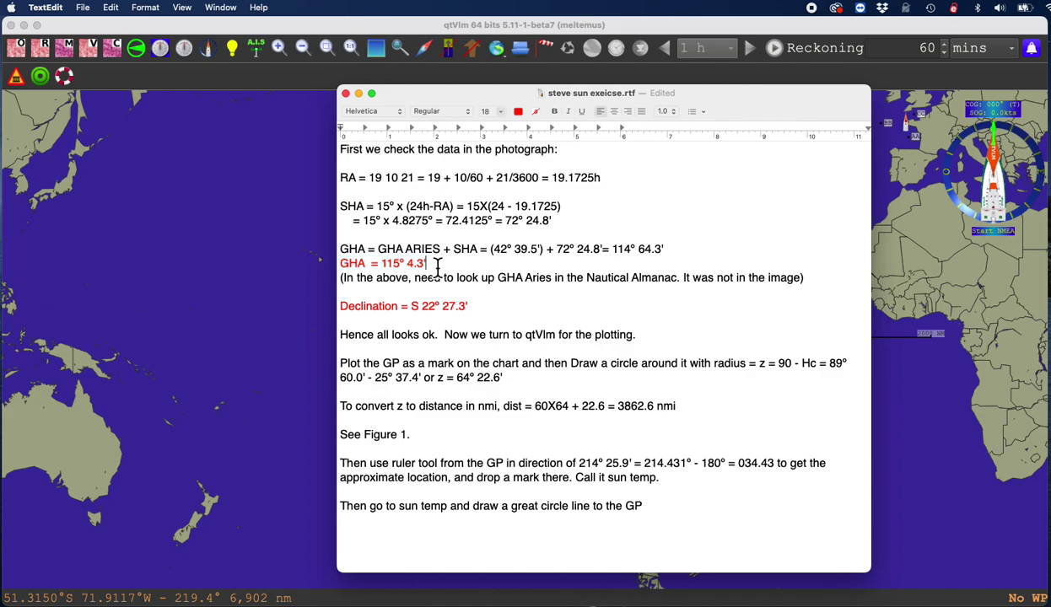
{"action": "left_click_drag", "start_coordinate": [437, 265], "coordinate": [325, 266]}
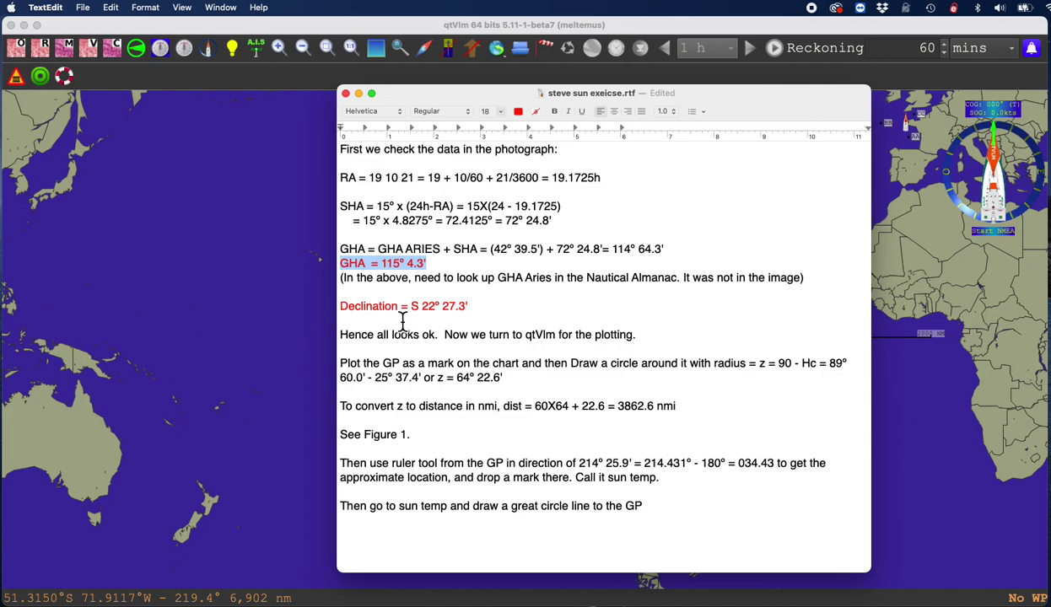
Highlight the Declination = S 22° 27.3′ line, then move the notes off the chart.
{"action": "left_click_drag", "start_coordinate": [341, 306], "coordinate": [488, 319]}
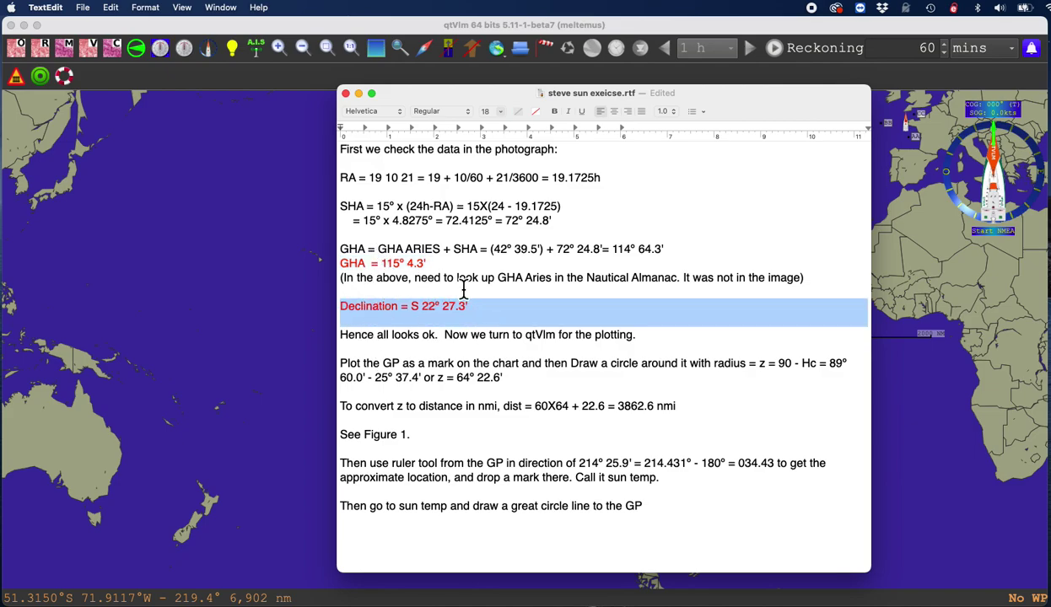
{"action": "left_click", "coordinate": [496, 316]}
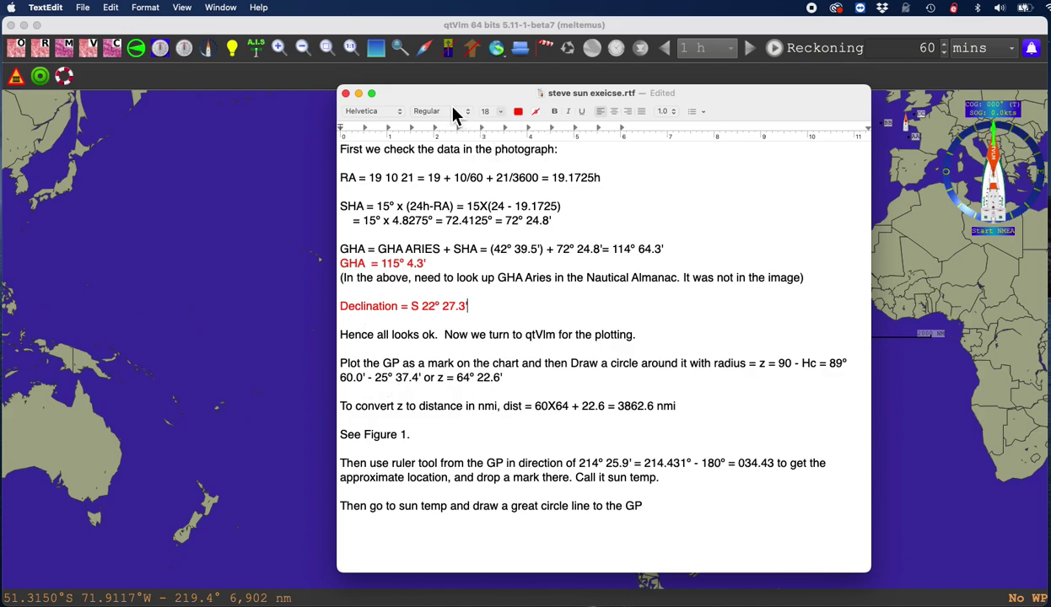
{"action": "left_click_drag", "start_coordinate": [467, 104], "coordinate": [704, 524]}
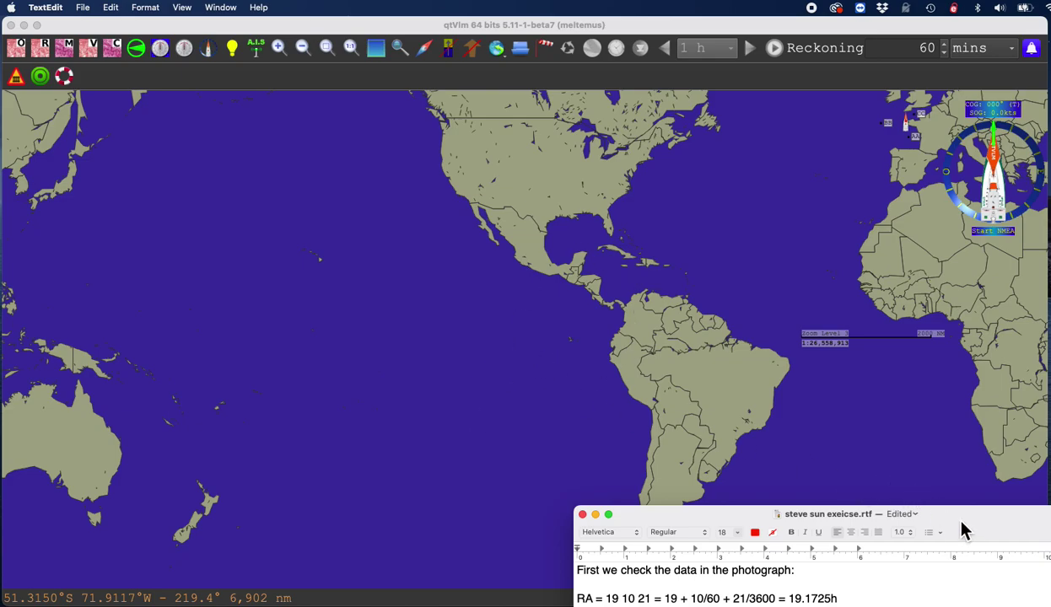
Shift the notes window down and right, and bring qtVlm's world chart to the front.
{"action": "left_click_drag", "start_coordinate": [958, 518], "coordinate": [934, 135]}
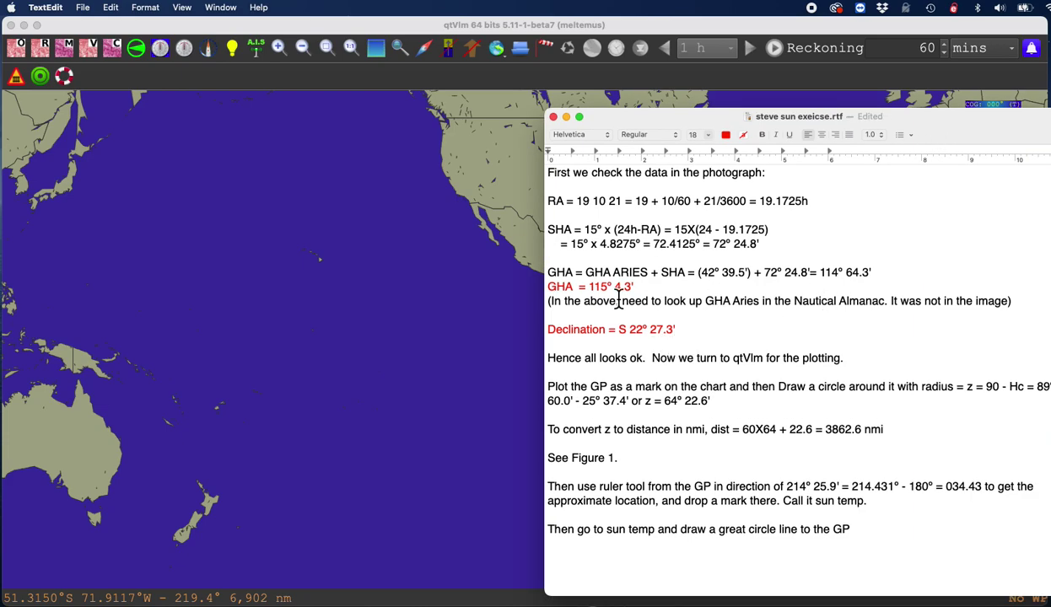
{"action": "left_click_drag", "start_coordinate": [672, 118], "coordinate": [896, 229]}
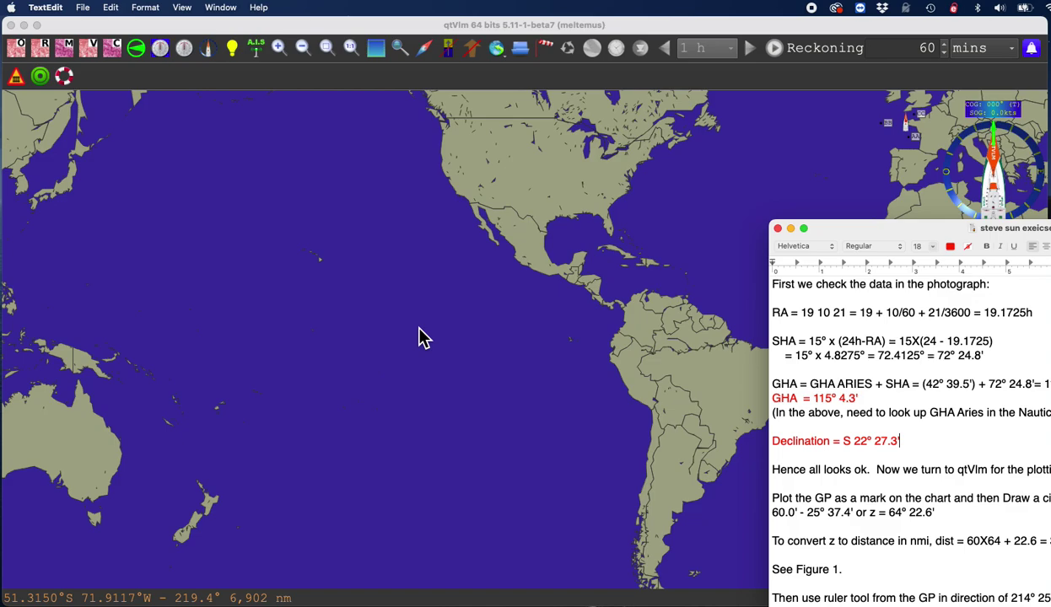
{"action": "left_click", "coordinate": [416, 325]}
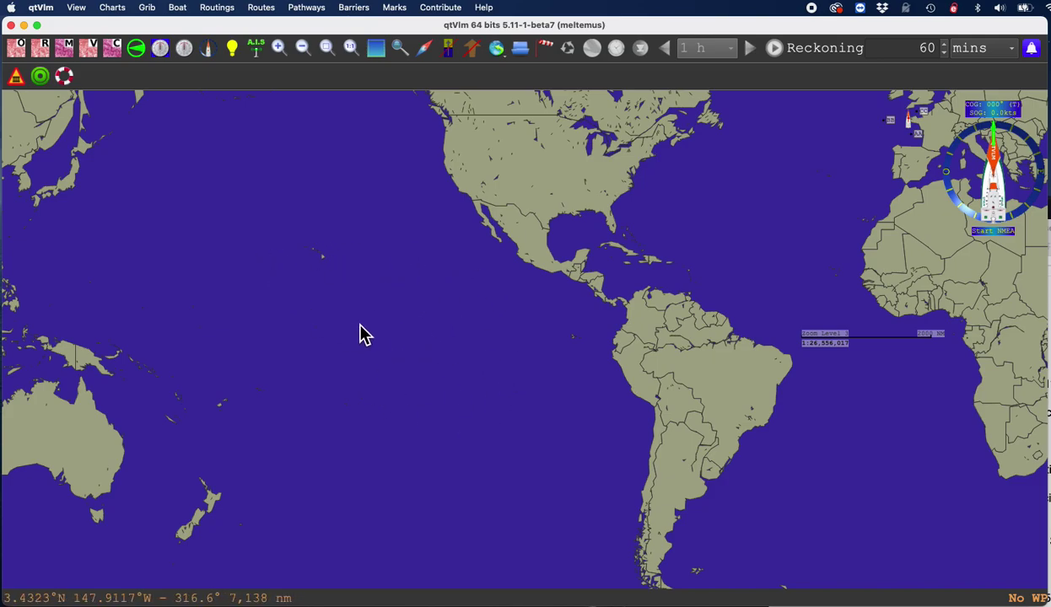
Add a new mark at the Pacific point near 9°N 133°W named 'GP sun'.
{"action": "right_click", "coordinate": [409, 298]}
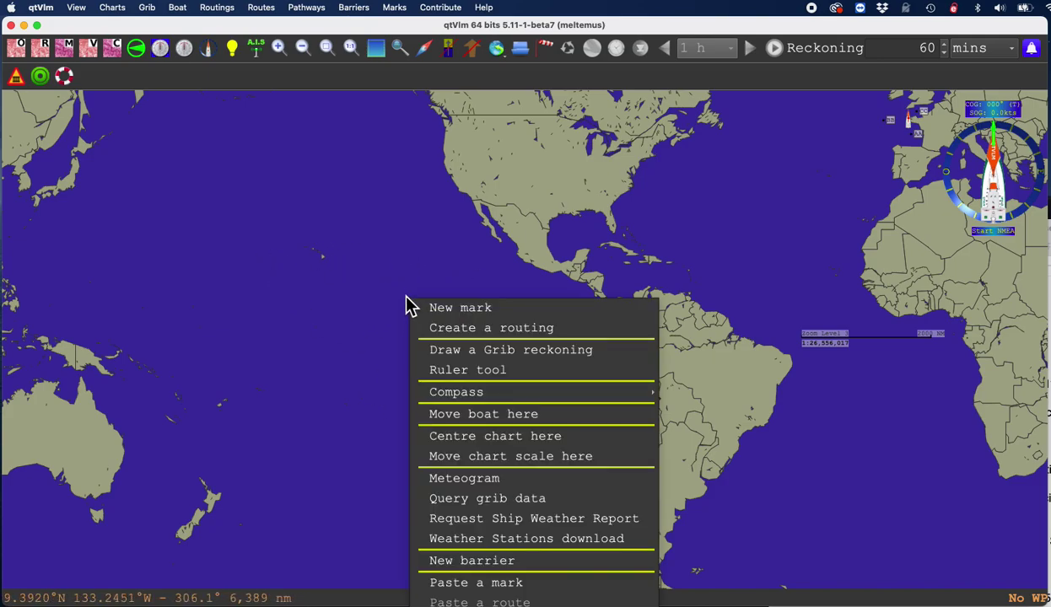
{"action": "left_click", "coordinate": [463, 311]}
{"action": "left_click", "coordinate": [136, 95]}
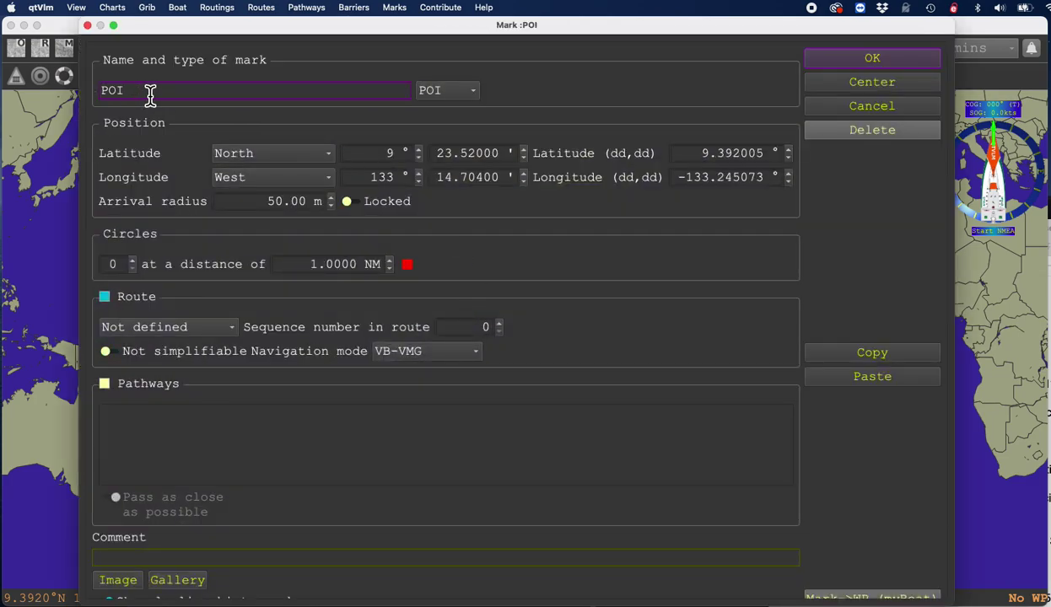
{"action": "key", "text": "BackSpace"}
{"action": "key", "text": "BackSpace"}
{"action": "key", "text": "BackSpace"}
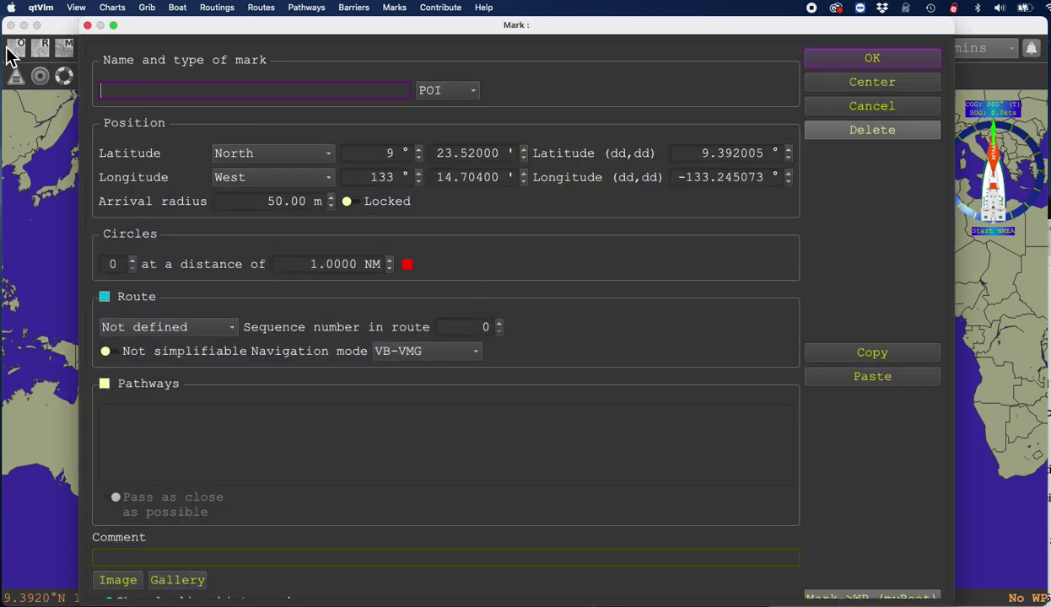
{"action": "type", "text": "GP sun"}
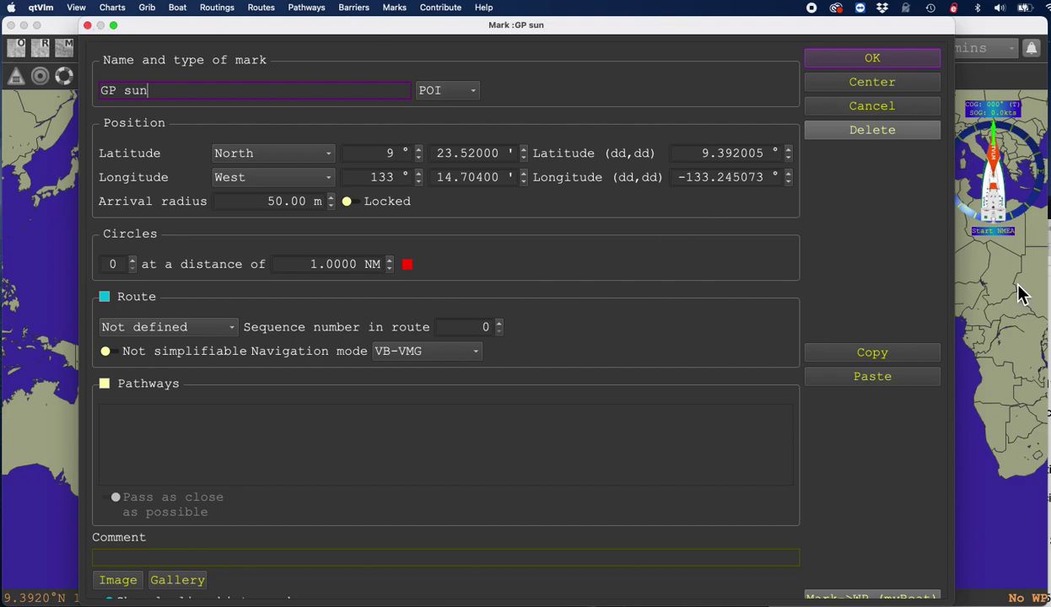
Move the notes window down out of the way and return to the mark settings.
{"action": "left_click", "coordinate": [1046, 422]}
{"action": "left_click_drag", "start_coordinate": [1045, 220], "coordinate": [934, 207]}
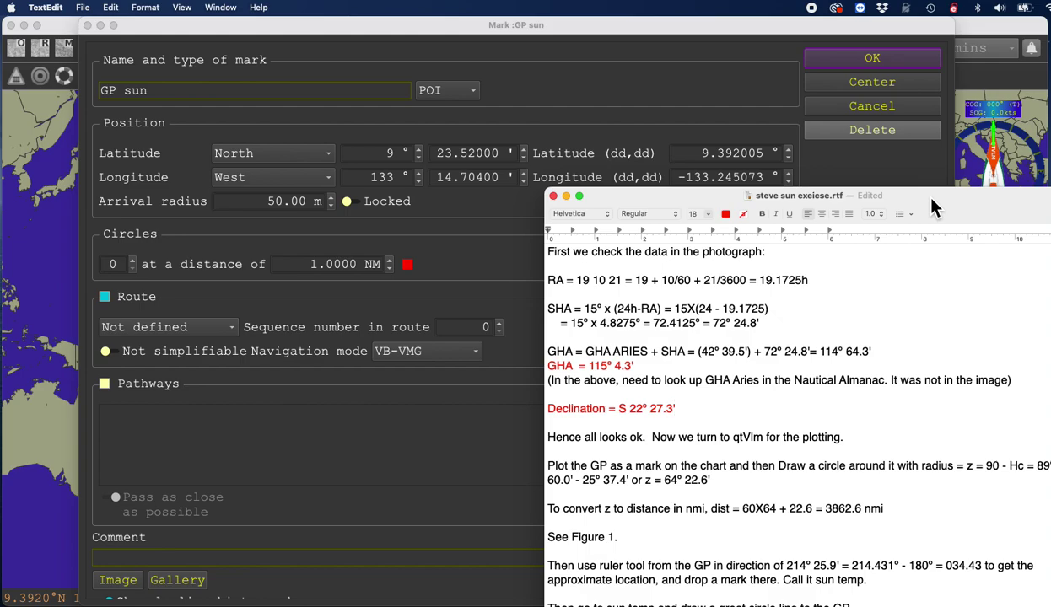
{"action": "left_click_drag", "start_coordinate": [934, 207], "coordinate": [973, 441]}
{"action": "left_click", "coordinate": [628, 154]}
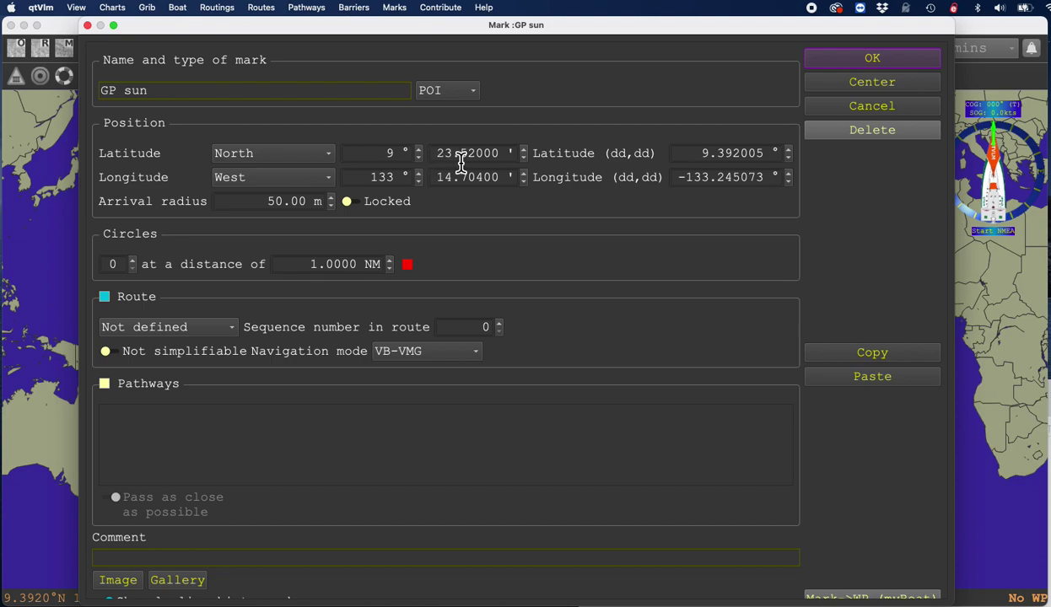
Enter the GP sun mark's latitude as 22° 27.3′.
{"action": "left_click_drag", "start_coordinate": [447, 157], "coordinate": [484, 160]}
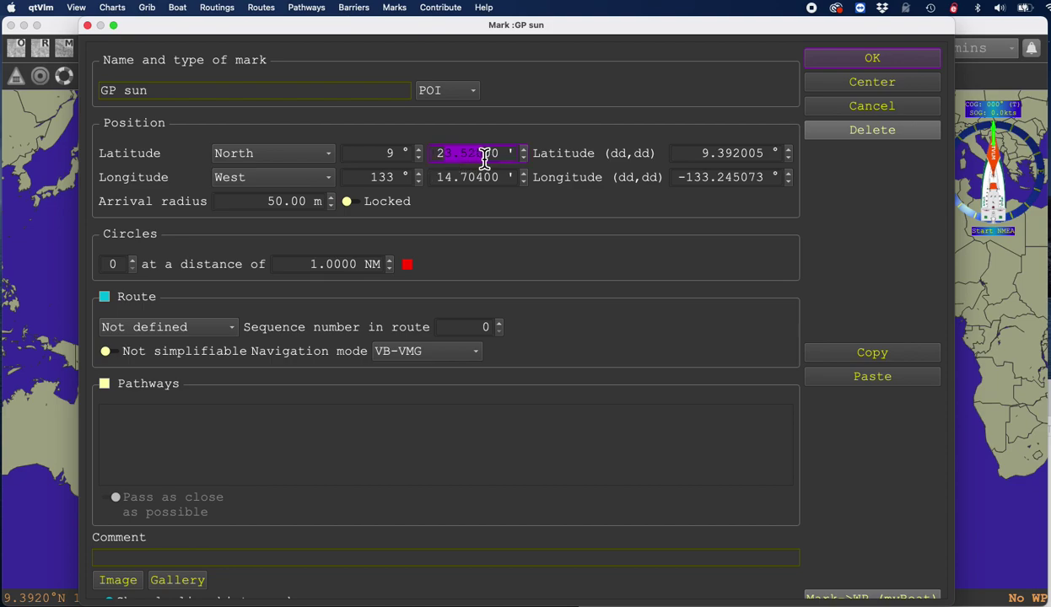
{"action": "left_click", "coordinate": [394, 159]}
{"action": "double_click", "coordinate": [394, 157]}
{"action": "left_click_drag", "start_coordinate": [434, 158], "coordinate": [471, 161]}
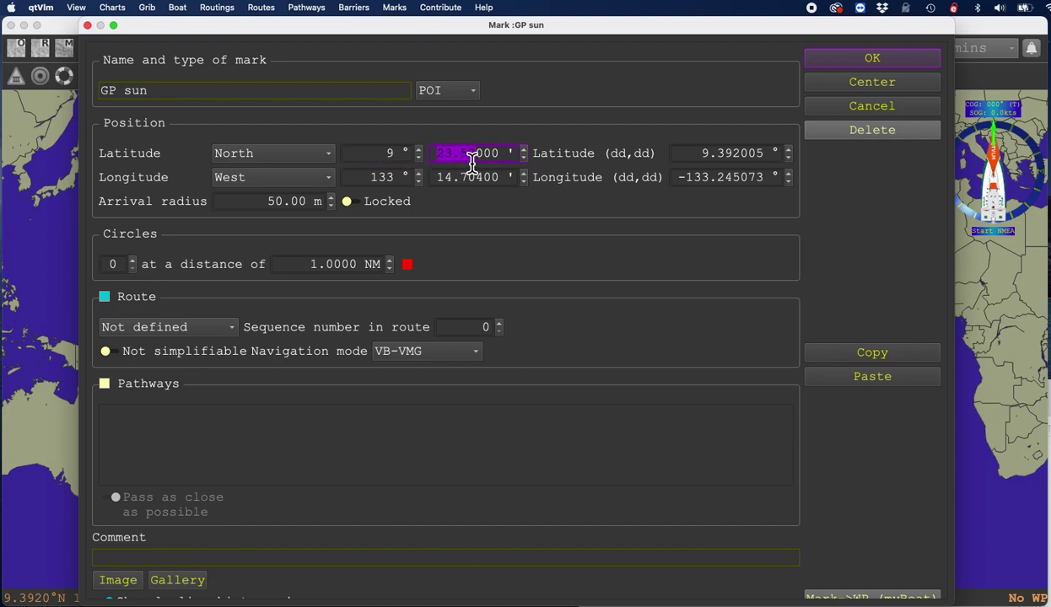
{"action": "left_click", "coordinate": [388, 154]}
{"action": "left_click_drag", "start_coordinate": [443, 159], "coordinate": [510, 165]}
{"action": "key", "text": "BackSpace"}
{"action": "type", "text": "27.3"}
{"action": "key", "text": "Return"}
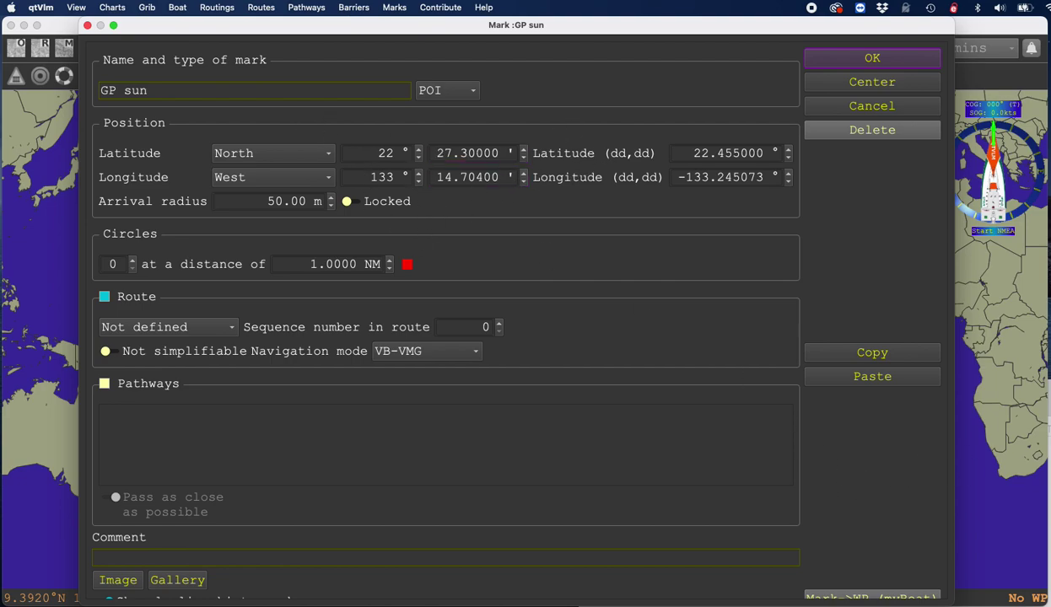
Check the notes and set the latitude hemisphere to South.
{"action": "key", "text": "super+Tab"}
{"action": "left_click_drag", "start_coordinate": [1038, 296], "coordinate": [1011, 222]}
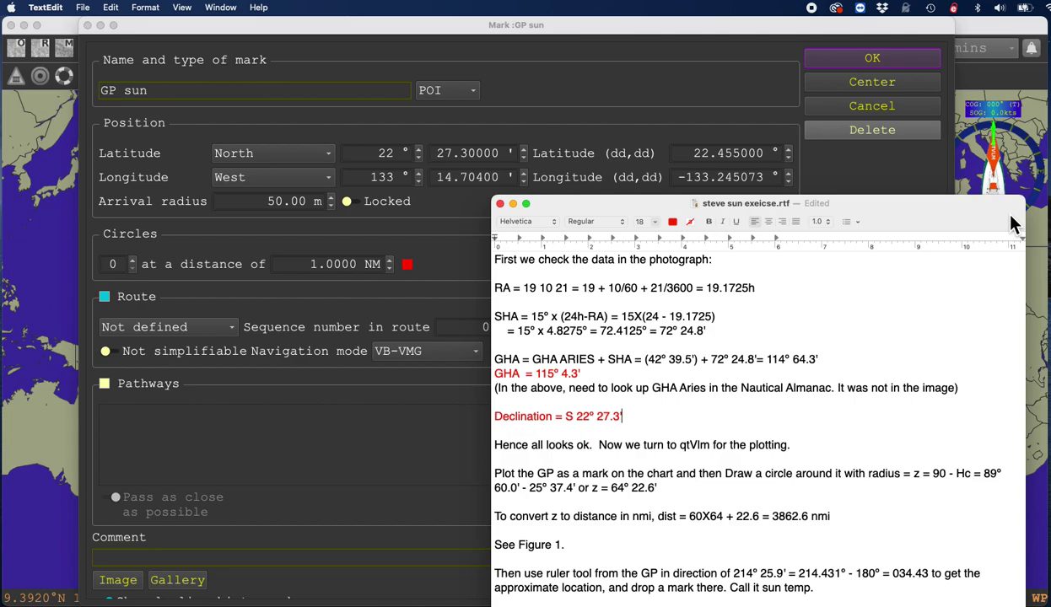
{"action": "left_click", "coordinate": [275, 161]}
{"action": "left_click", "coordinate": [275, 159]}
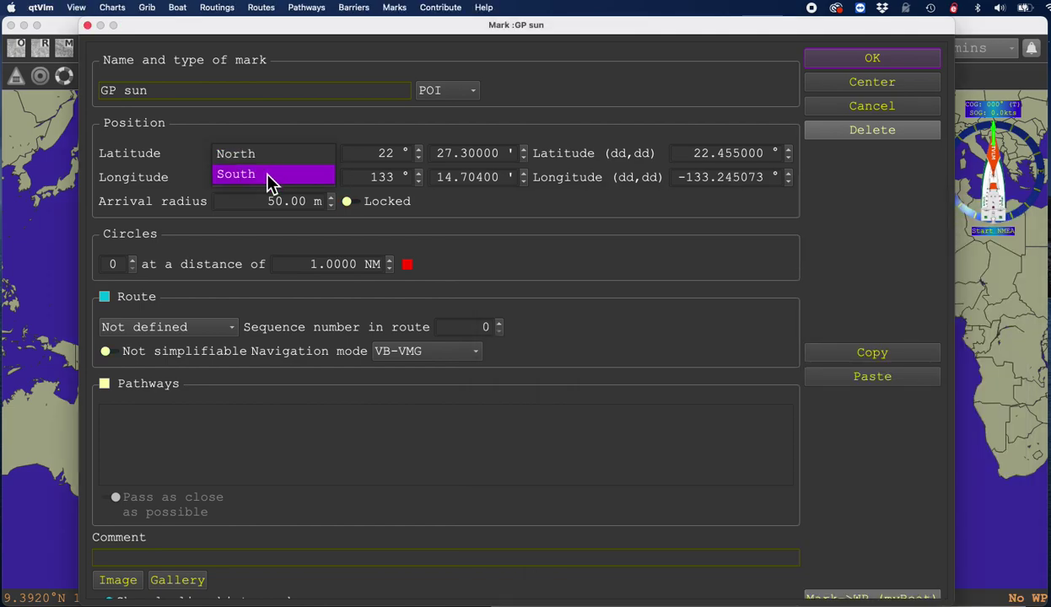
{"action": "left_click", "coordinate": [268, 176]}
Move the notes window up and right, clear of the mark dialog.
{"action": "key", "text": "super+Tab"}
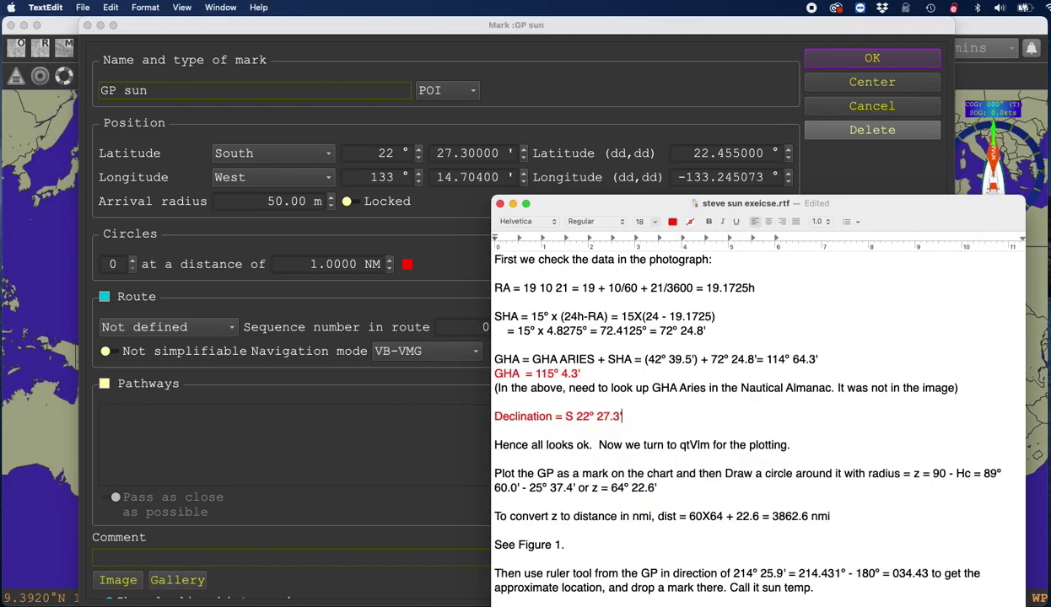
{"action": "left_click_drag", "start_coordinate": [898, 219], "coordinate": [983, 124]}
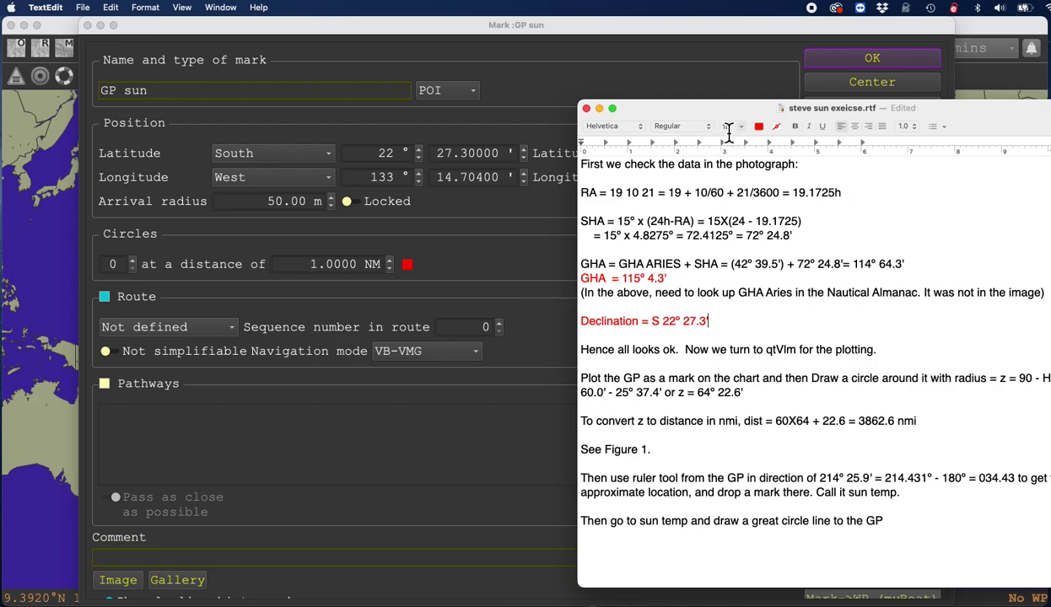
{"action": "left_click_drag", "start_coordinate": [673, 106], "coordinate": [687, 162]}
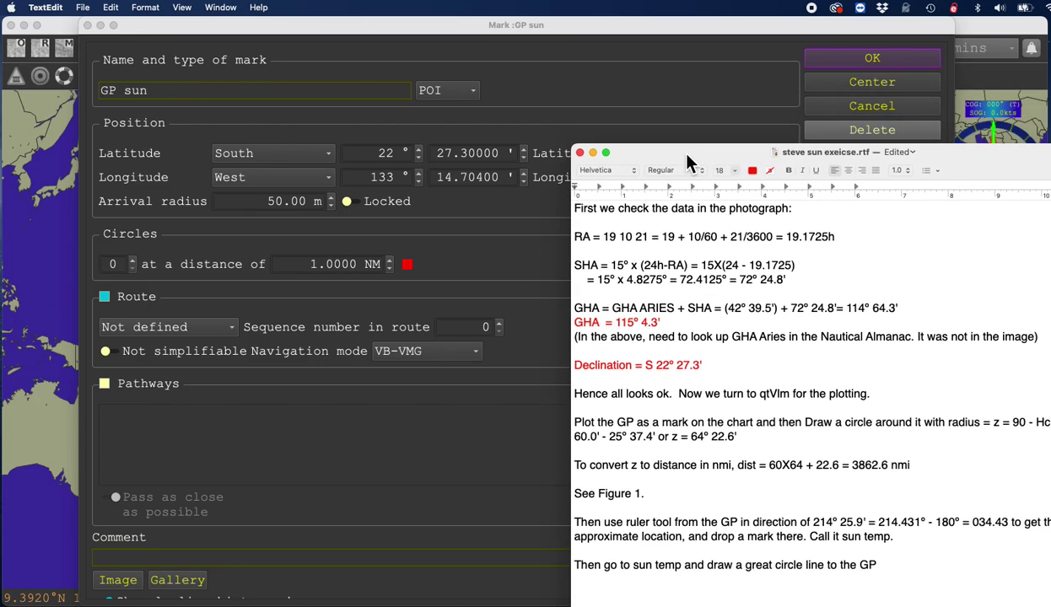
Enter the GP sun mark's longitude as 115° 4.3′ West.
{"action": "left_click", "coordinate": [372, 181]}
{"action": "left_click_drag", "start_coordinate": [372, 182], "coordinate": [398, 179]}
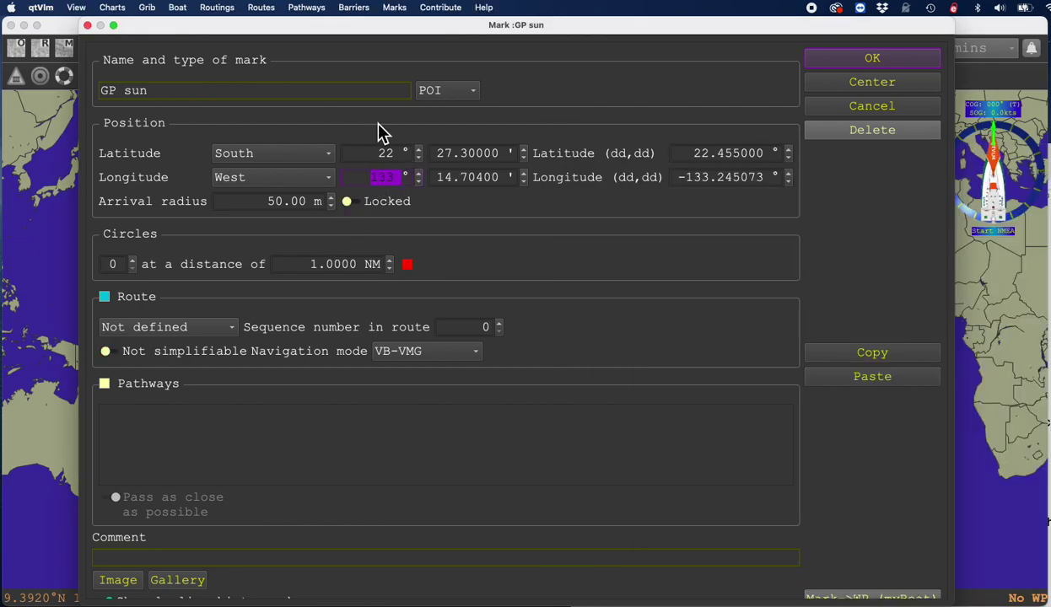
{"action": "left_click", "coordinate": [419, 181]}
{"action": "type", "text": "115"}
{"action": "left_click_drag", "start_coordinate": [437, 179], "coordinate": [510, 183]}
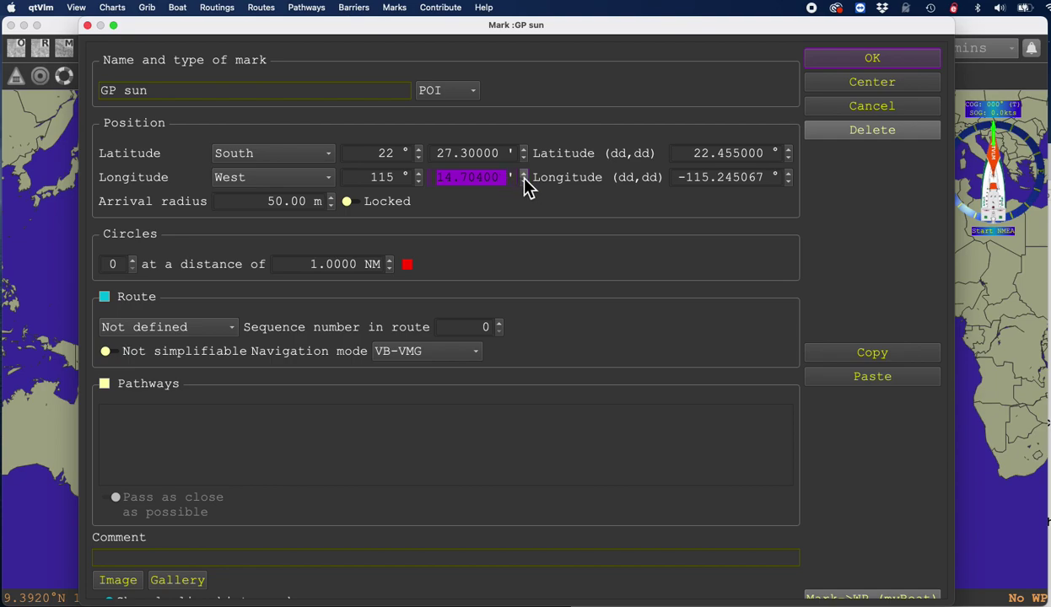
{"action": "left_click", "coordinate": [523, 174]}
{"action": "type", "text": "4.3"}
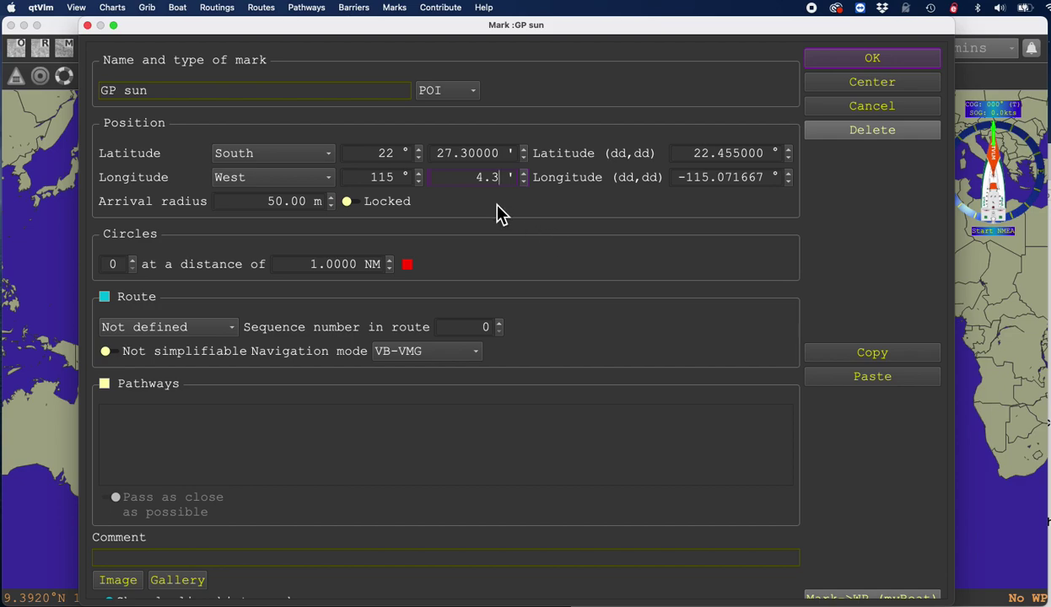
{"action": "left_click", "coordinate": [497, 212]}
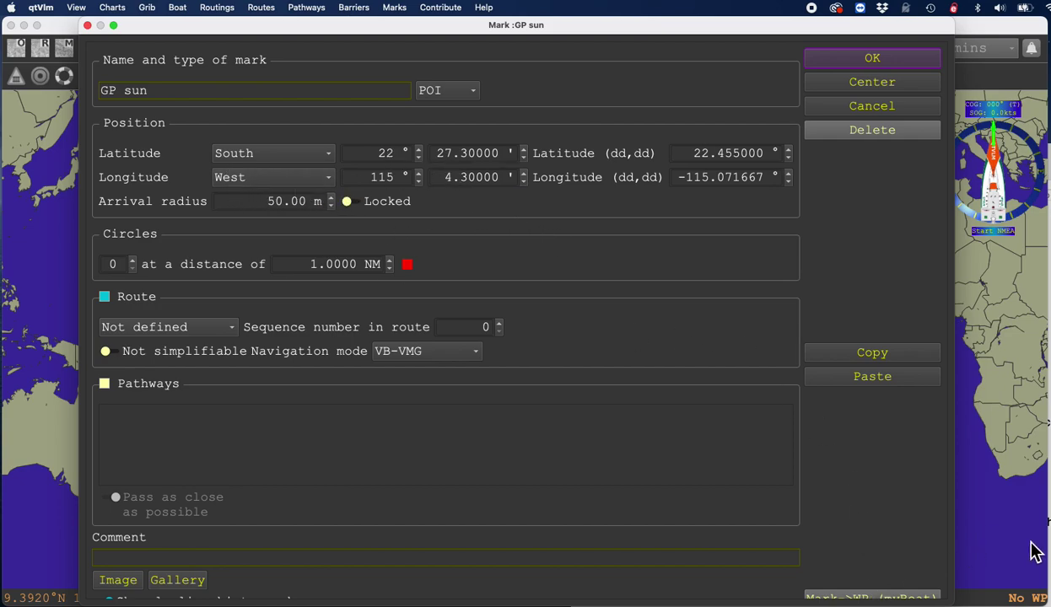
Compare the longitude with the notes' GHA 115° 4.3′, then return to the mark settings.
{"action": "left_click", "coordinate": [1046, 424]}
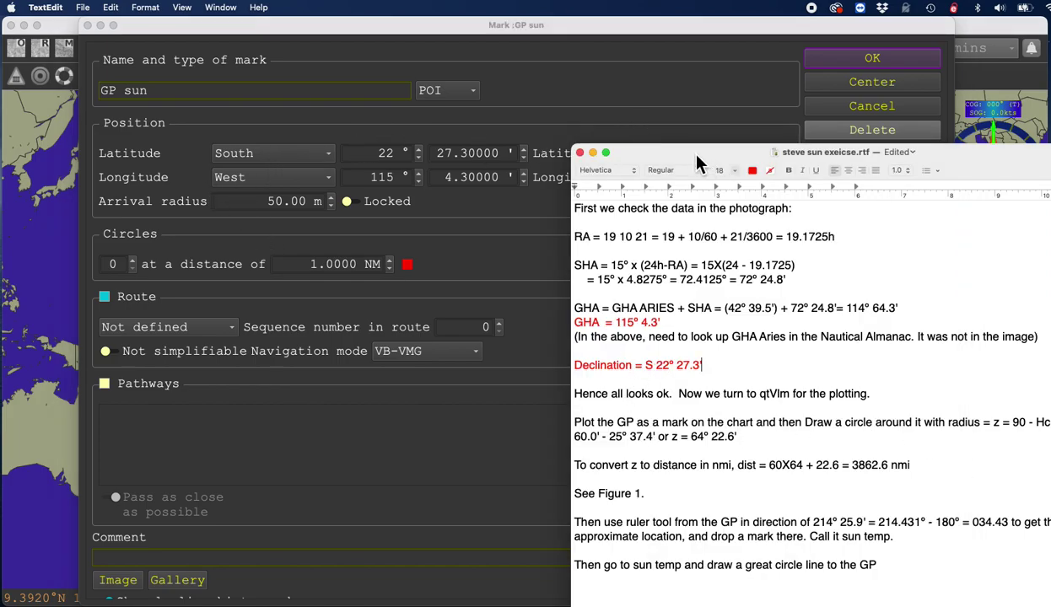
{"action": "left_click_drag", "start_coordinate": [695, 160], "coordinate": [455, 183]}
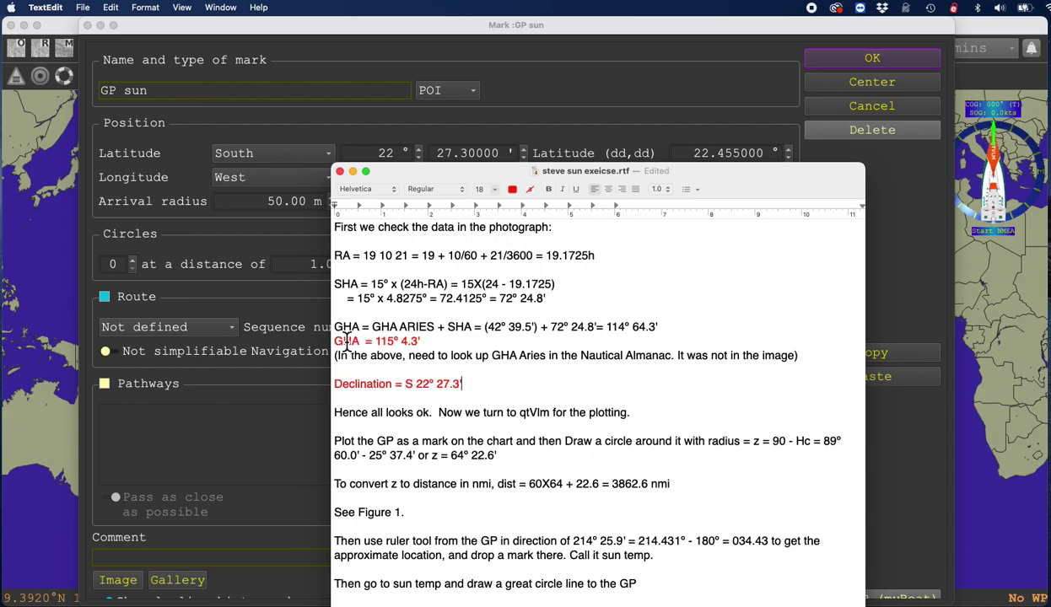
{"action": "left_click_drag", "start_coordinate": [438, 173], "coordinate": [838, 204]}
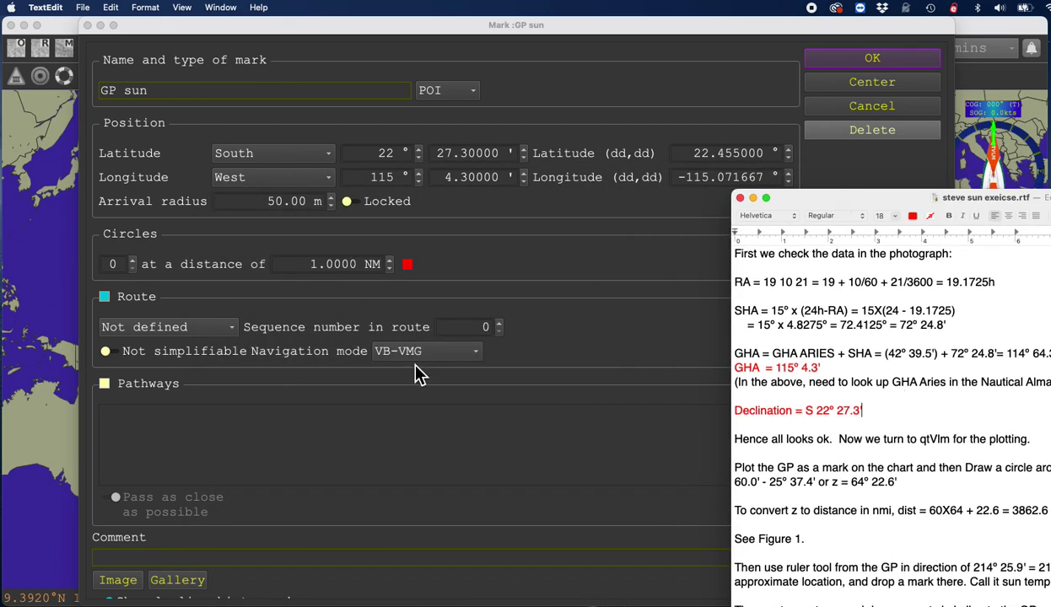
{"action": "left_click", "coordinate": [554, 247]}
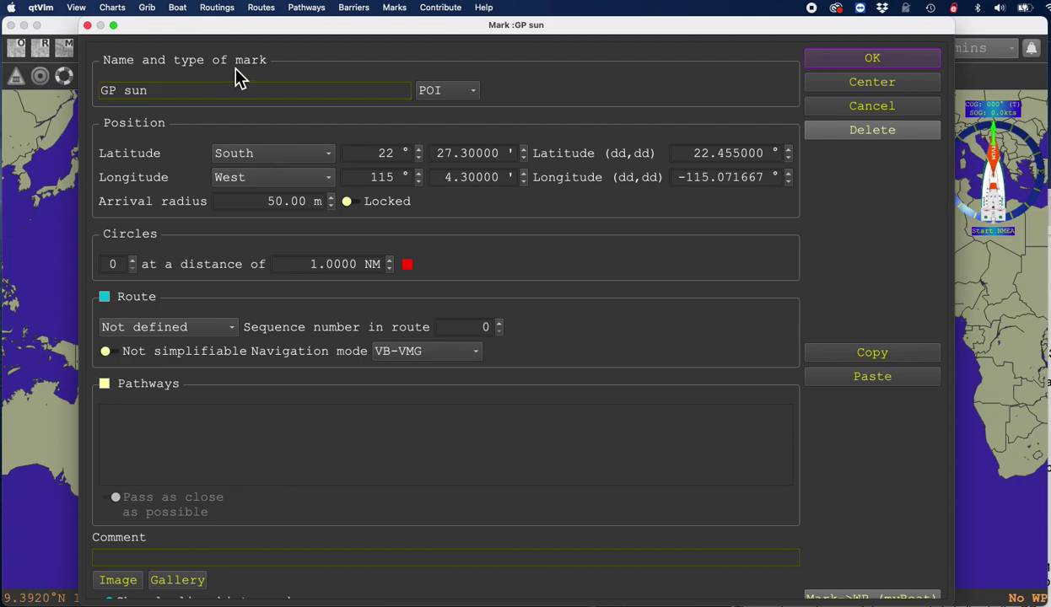
Save the GP sun mark, then highlight the 25° 37.4′ altitude in the notes.
{"action": "left_click", "coordinate": [850, 59]}
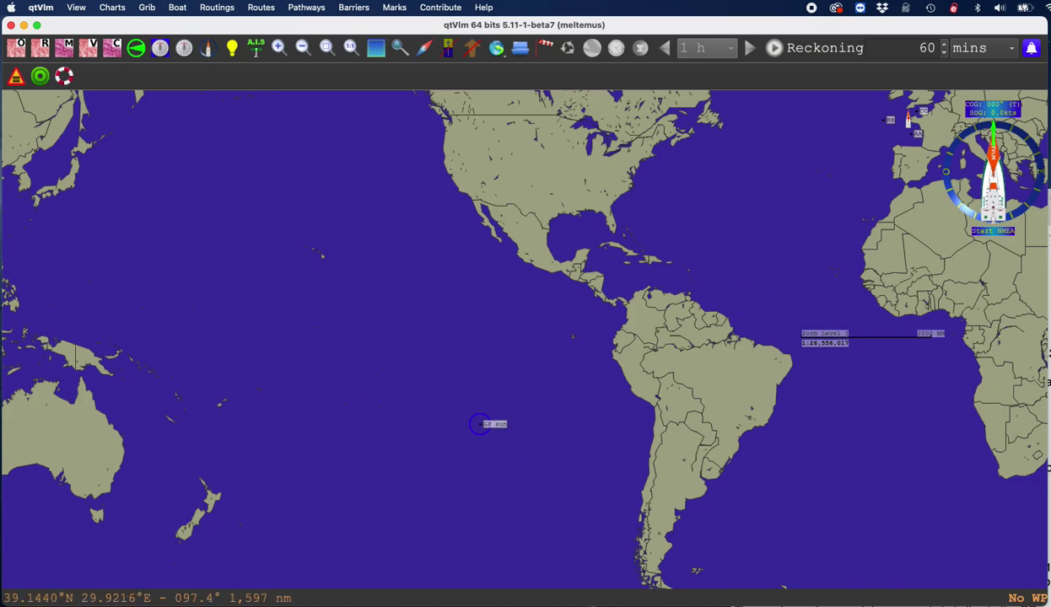
{"action": "key", "text": "super+Tab"}
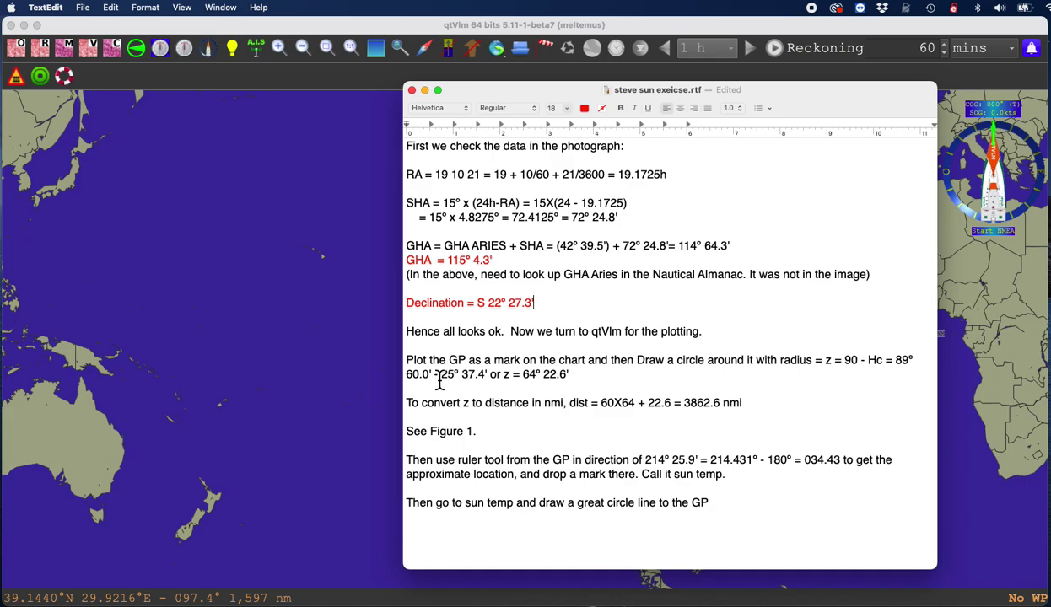
{"action": "left_click_drag", "start_coordinate": [441, 377], "coordinate": [493, 381]}
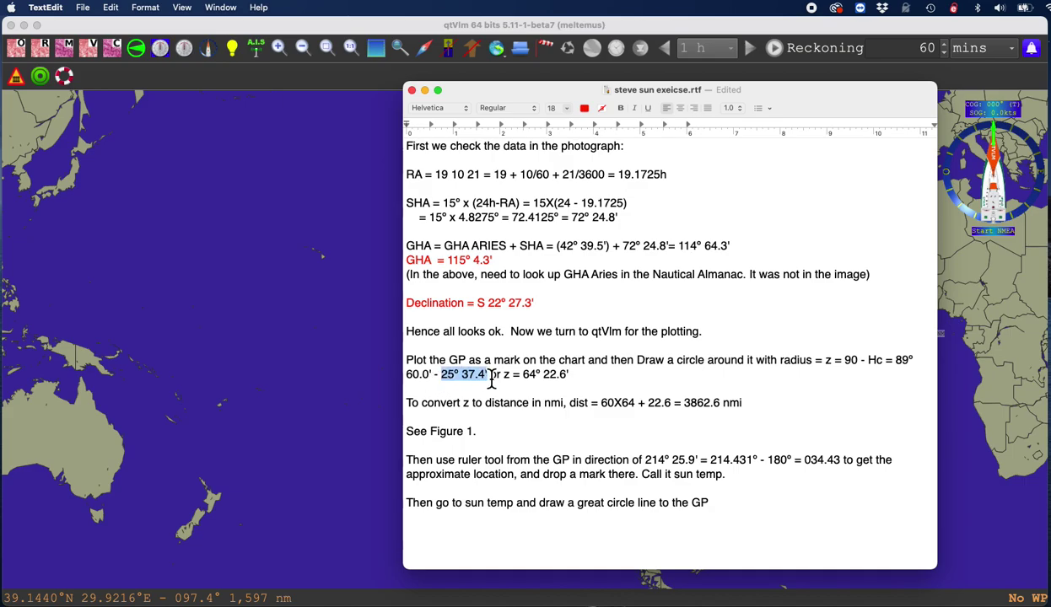
Reposition the notes and break the radius formula before '= 89° 60.0′' onto a new line.
{"action": "left_click_drag", "start_coordinate": [538, 106], "coordinate": [907, 334]}
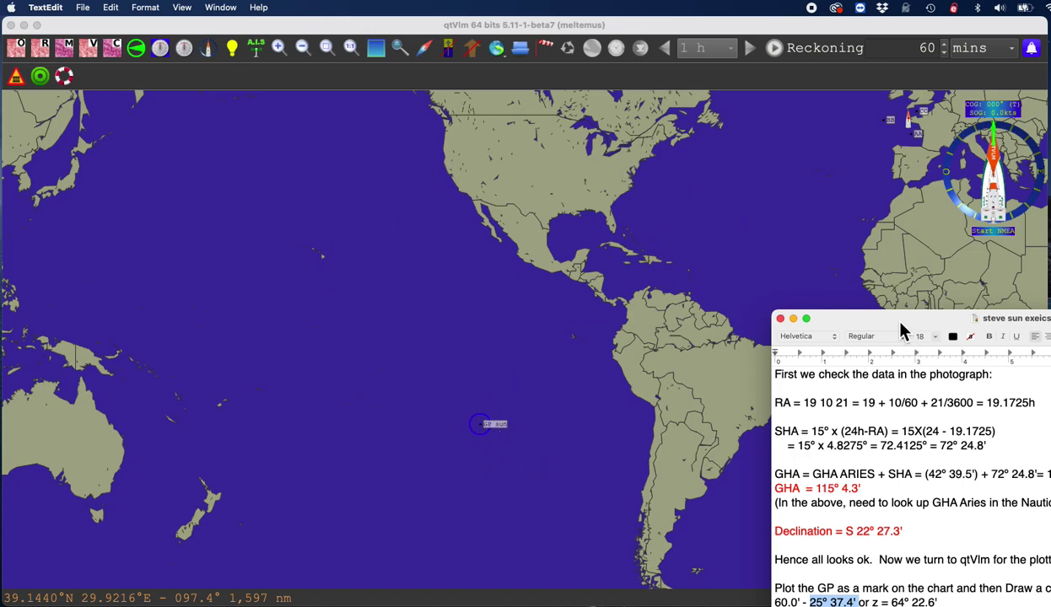
{"action": "left_click_drag", "start_coordinate": [886, 318], "coordinate": [829, 172]}
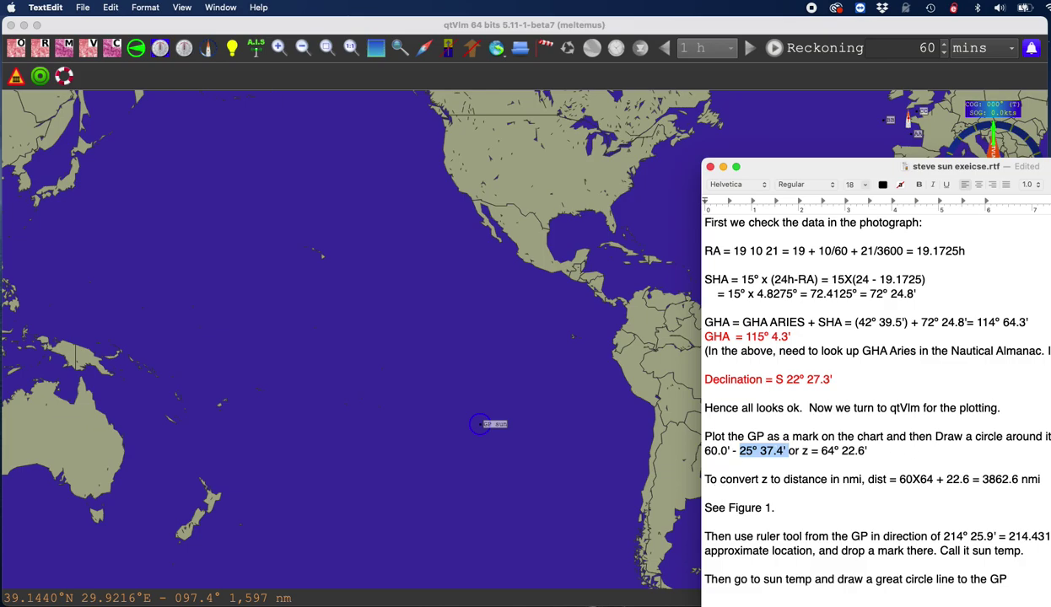
{"action": "left_click_drag", "start_coordinate": [874, 172], "coordinate": [445, 93]}
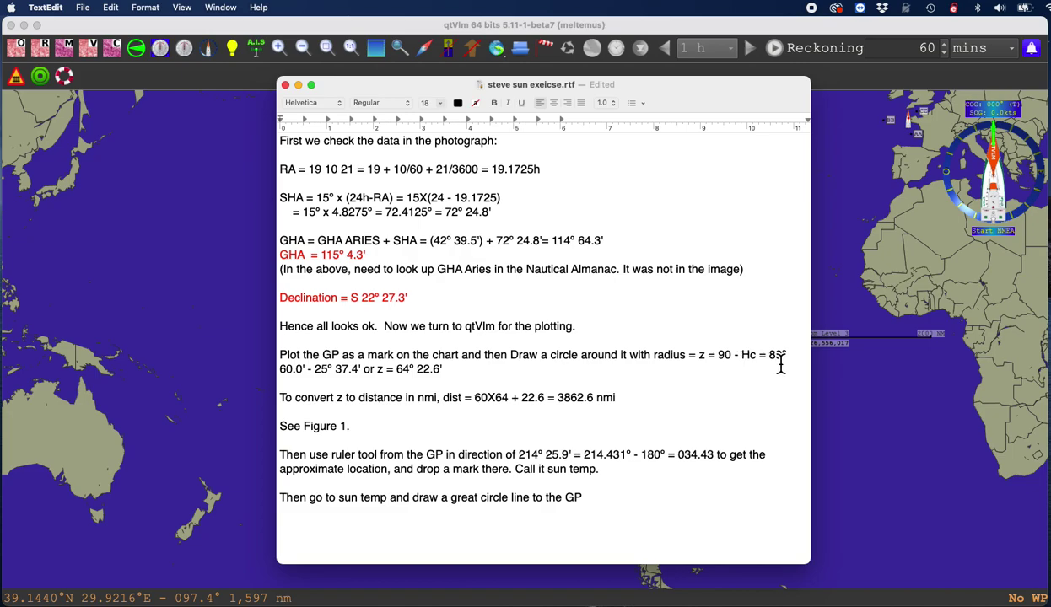
{"action": "left_click", "coordinate": [761, 361]}
{"action": "key", "text": "Return"}
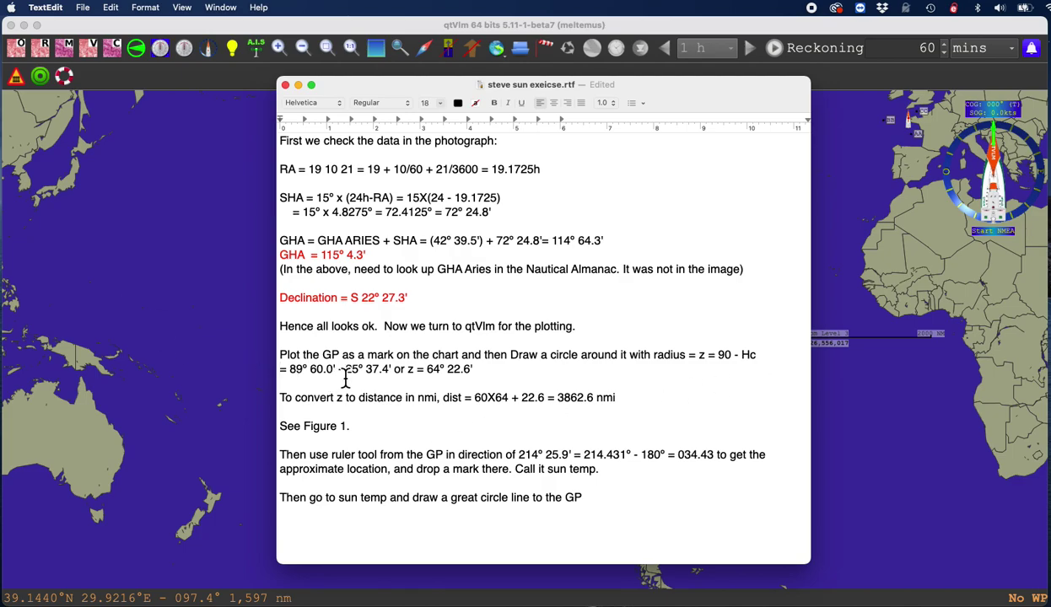
Highlight z = 64° 22.6′ and select the 3862.6 nmi distance value.
{"action": "left_click_drag", "start_coordinate": [428, 372], "coordinate": [487, 377]}
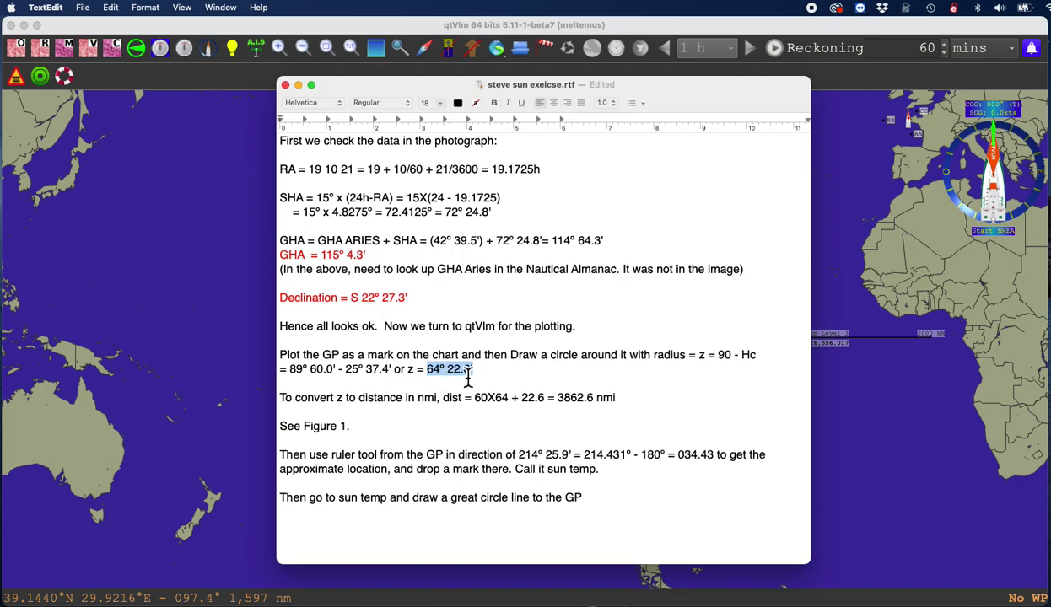
{"action": "left_click", "coordinate": [616, 405]}
{"action": "left_click_drag", "start_coordinate": [617, 405], "coordinate": [553, 401]}
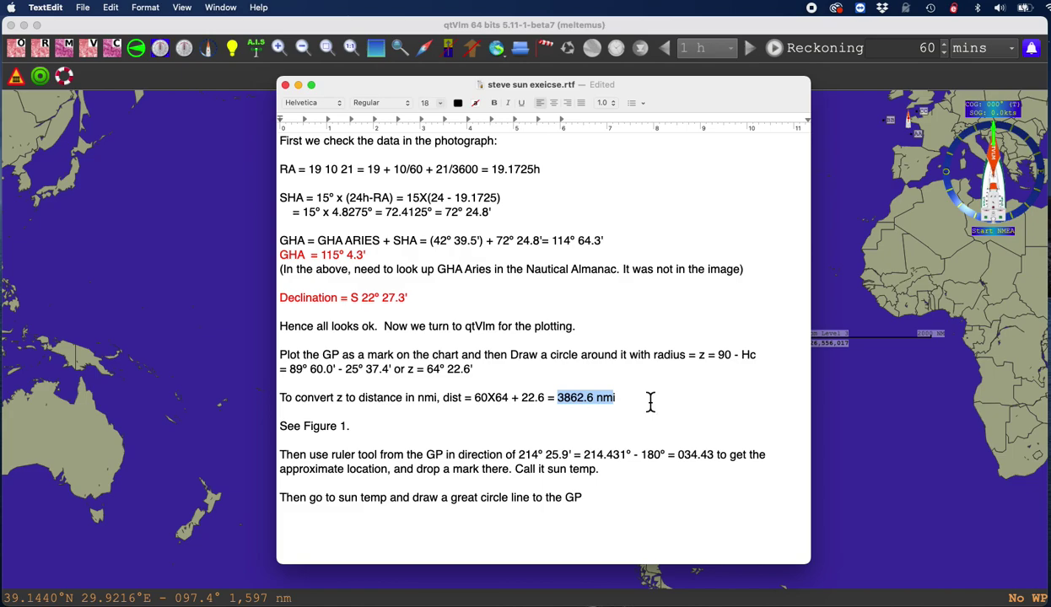
{"action": "left_click", "coordinate": [646, 400]}
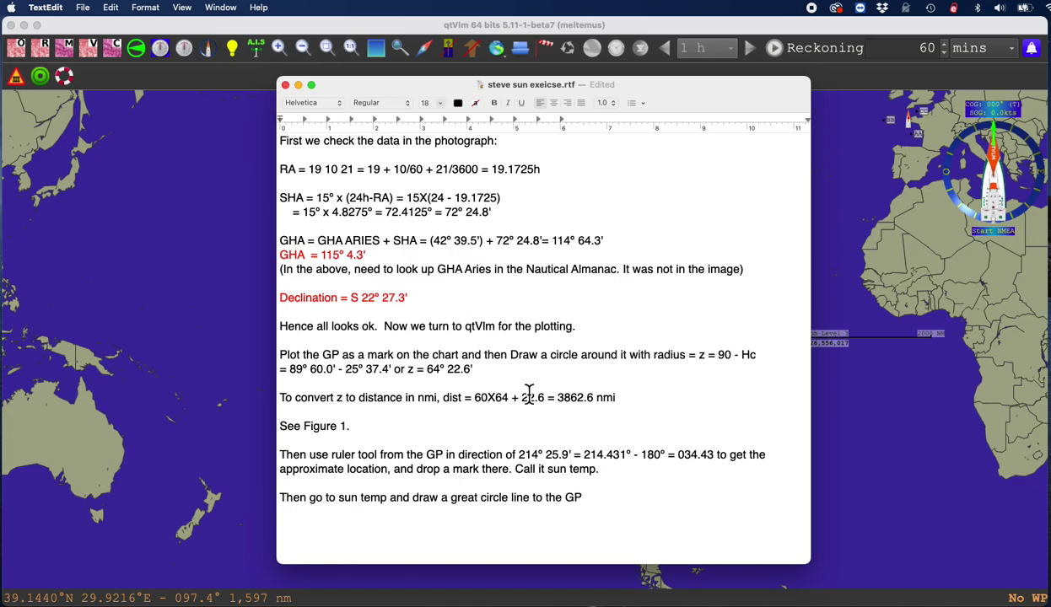
{"action": "left_click_drag", "start_coordinate": [557, 404], "coordinate": [594, 403]}
{"action": "key", "text": "super+c"}
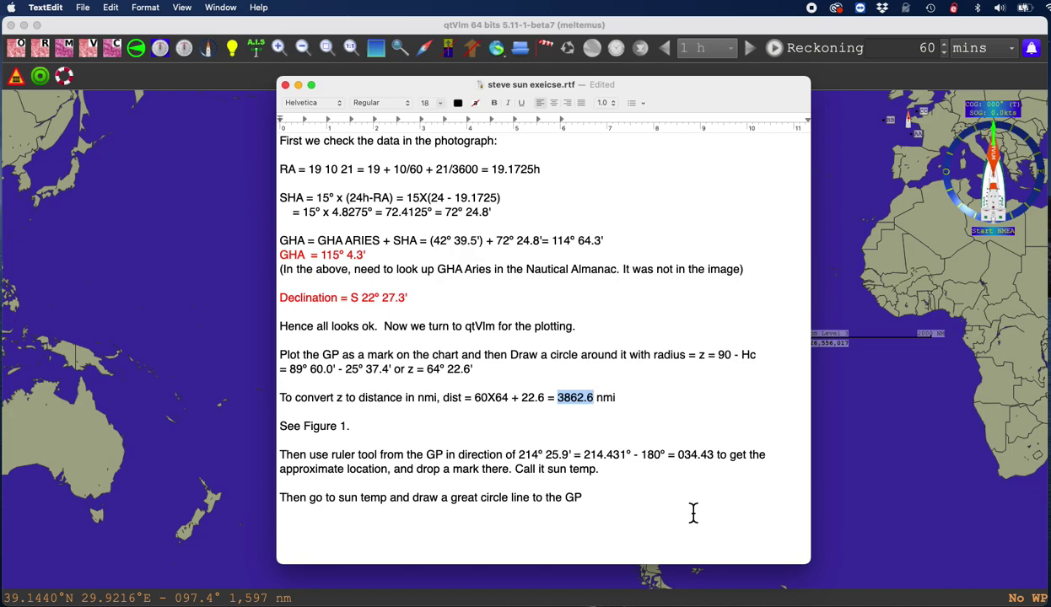
{"action": "left_click", "coordinate": [854, 540]}
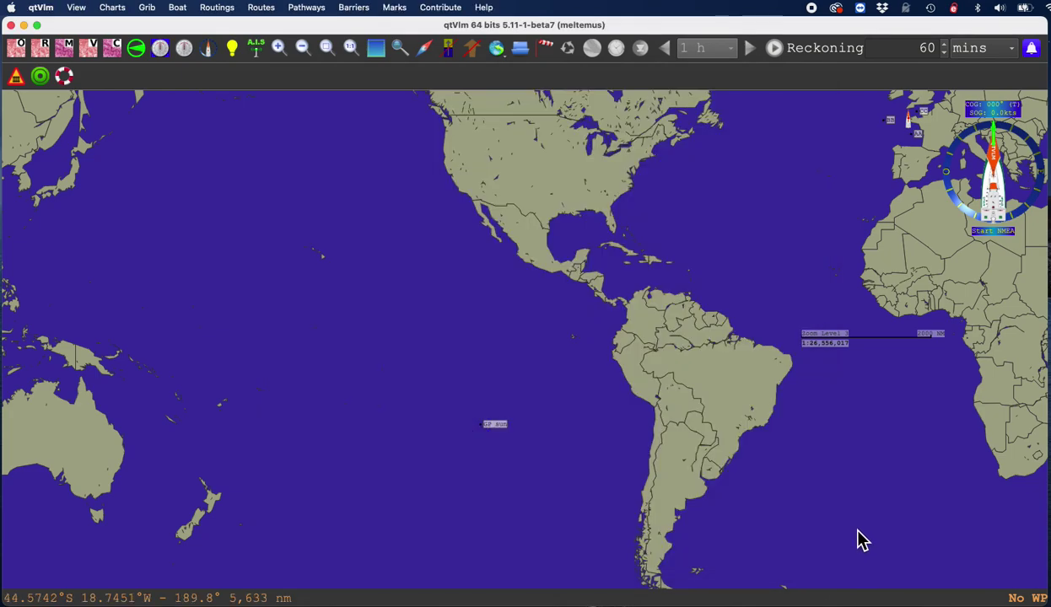
Edit the GP sun mark to draw one circle with a 3862.6 NM radius.
{"action": "right_click", "coordinate": [495, 431]}
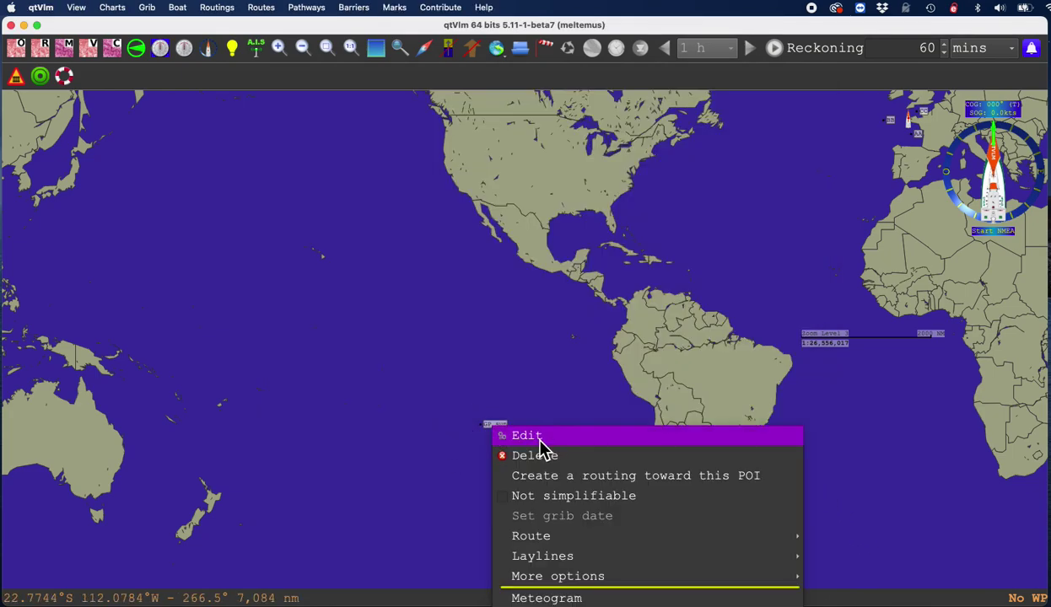
{"action": "left_click", "coordinate": [530, 431]}
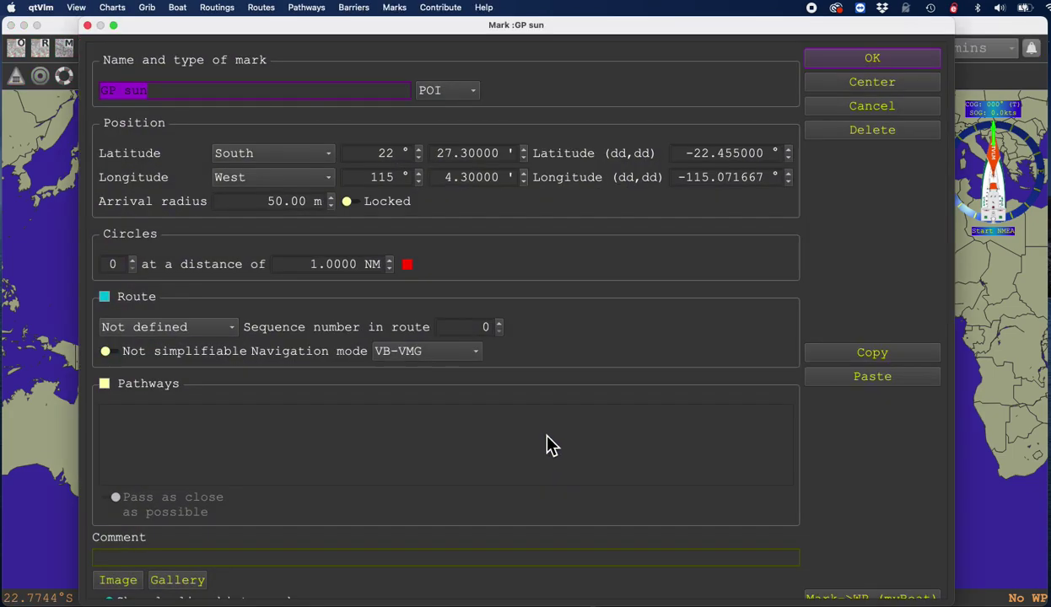
{"action": "left_click", "coordinate": [134, 261]}
{"action": "left_click_drag", "start_coordinate": [308, 265], "coordinate": [376, 268]}
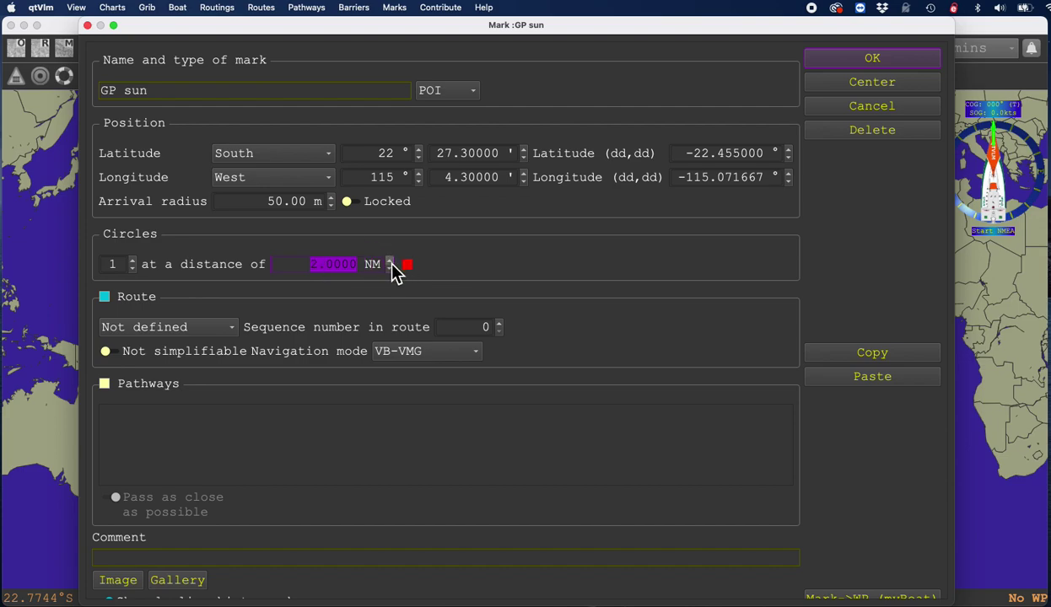
{"action": "key", "text": "super+v"}
{"action": "key", "text": "Tab"}
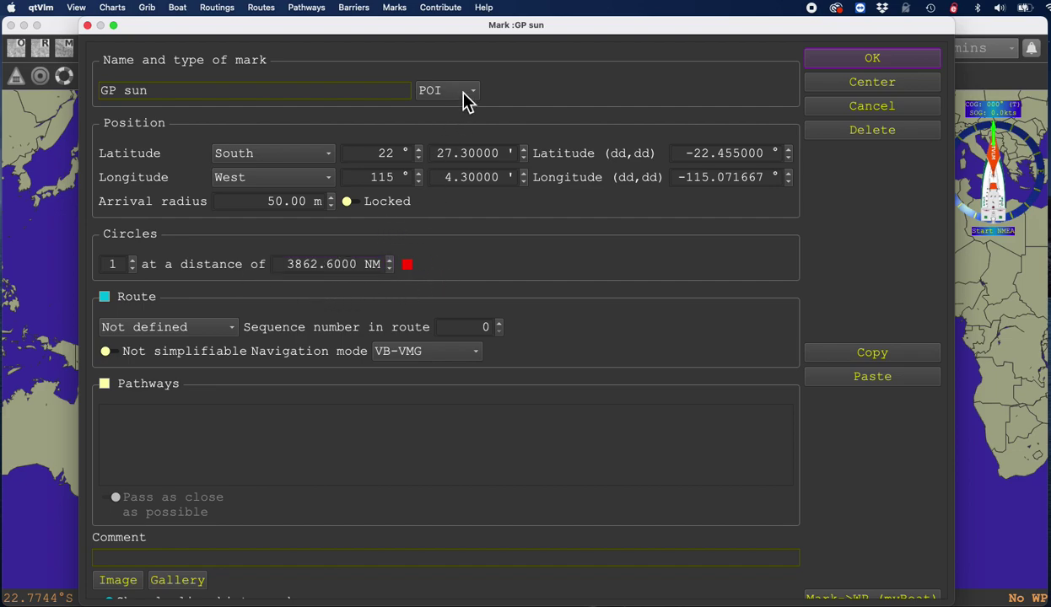
{"action": "left_click_drag", "start_coordinate": [282, 35], "coordinate": [368, 203]}
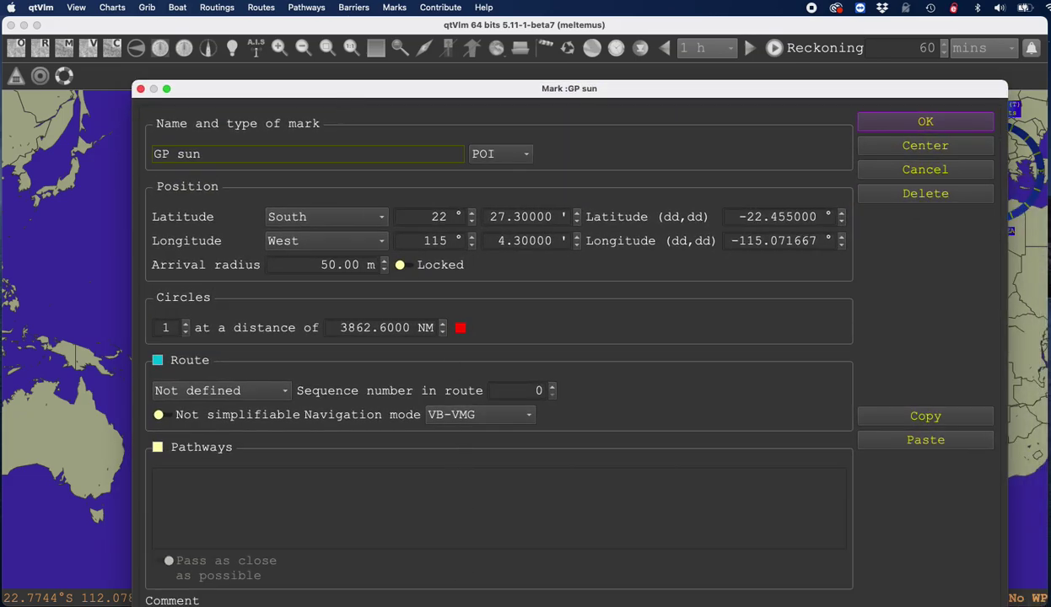
{"action": "left_click", "coordinate": [926, 419]}
{"action": "left_click", "coordinate": [927, 123]}
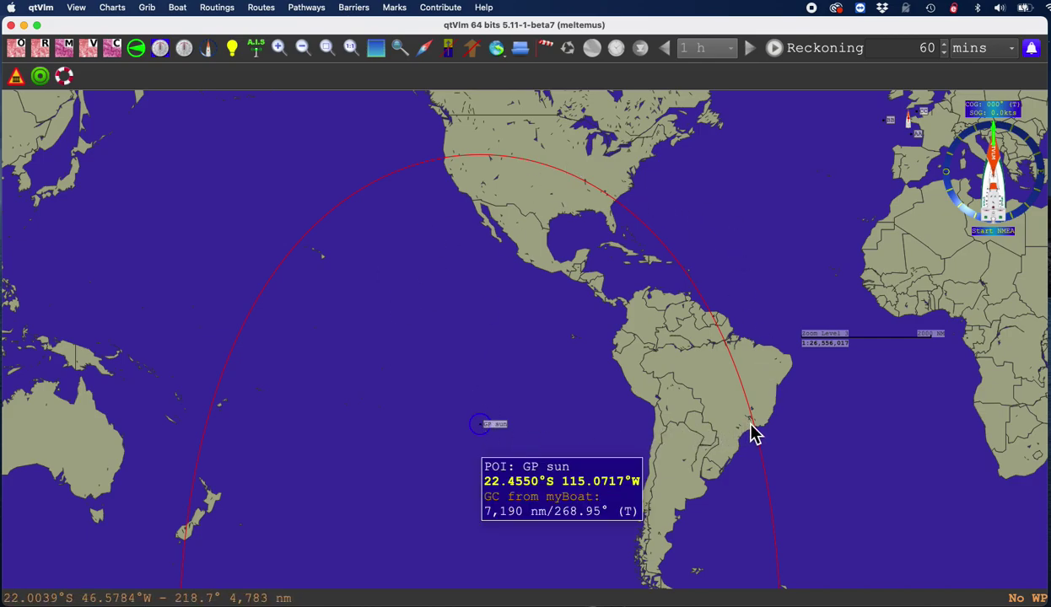
Run the ruler tool from the GP sun mark, then clear its measurement line from the chart.
{"action": "right_click", "coordinate": [481, 426]}
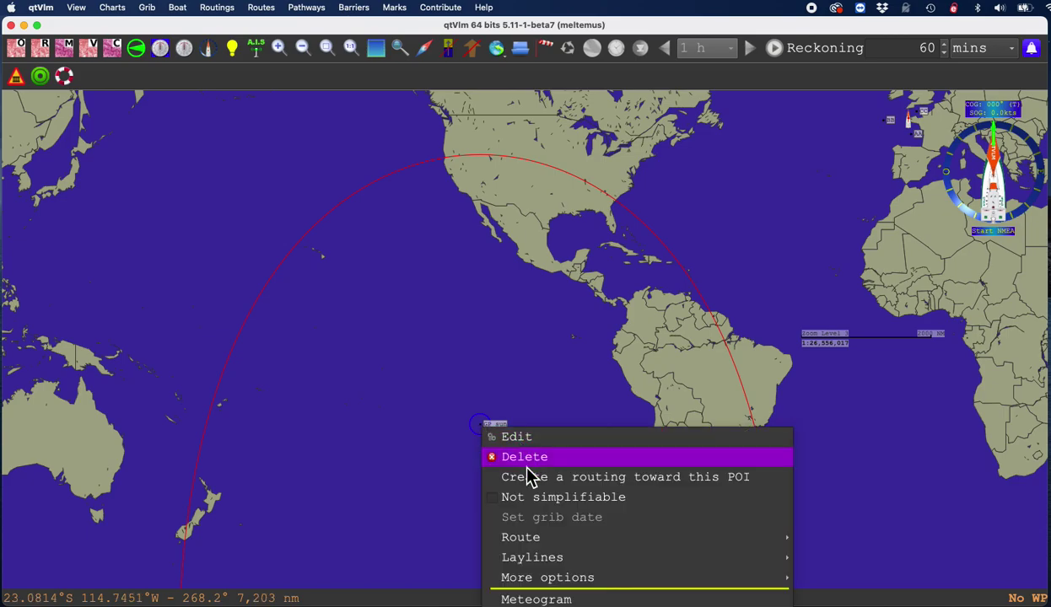
{"action": "left_click", "coordinate": [380, 539]}
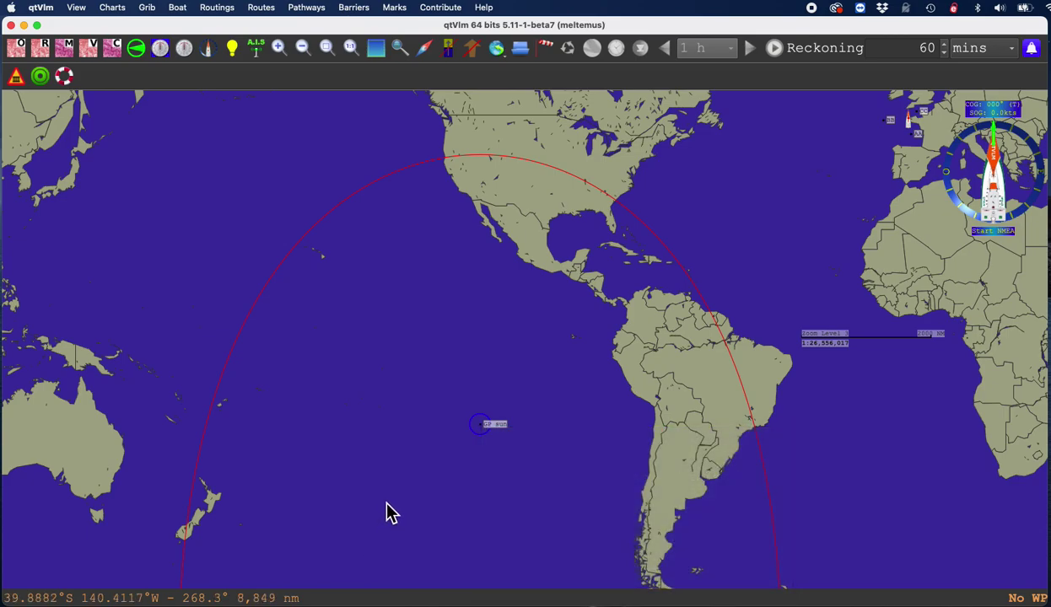
{"action": "right_click", "coordinate": [497, 435]}
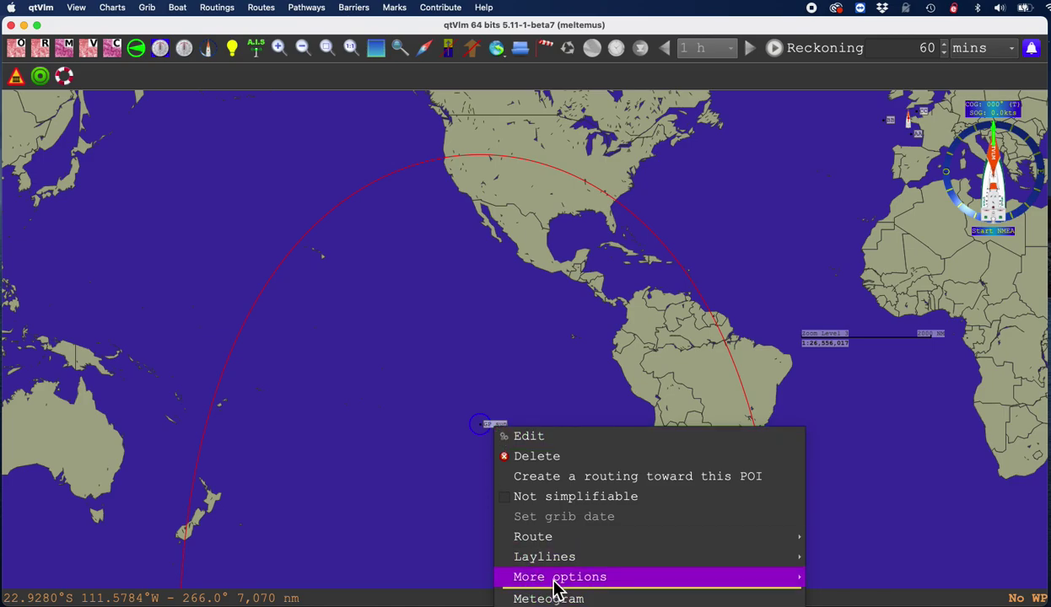
{"action": "mouse_move", "coordinate": [774, 582]}
{"action": "left_click", "coordinate": [858, 564]}
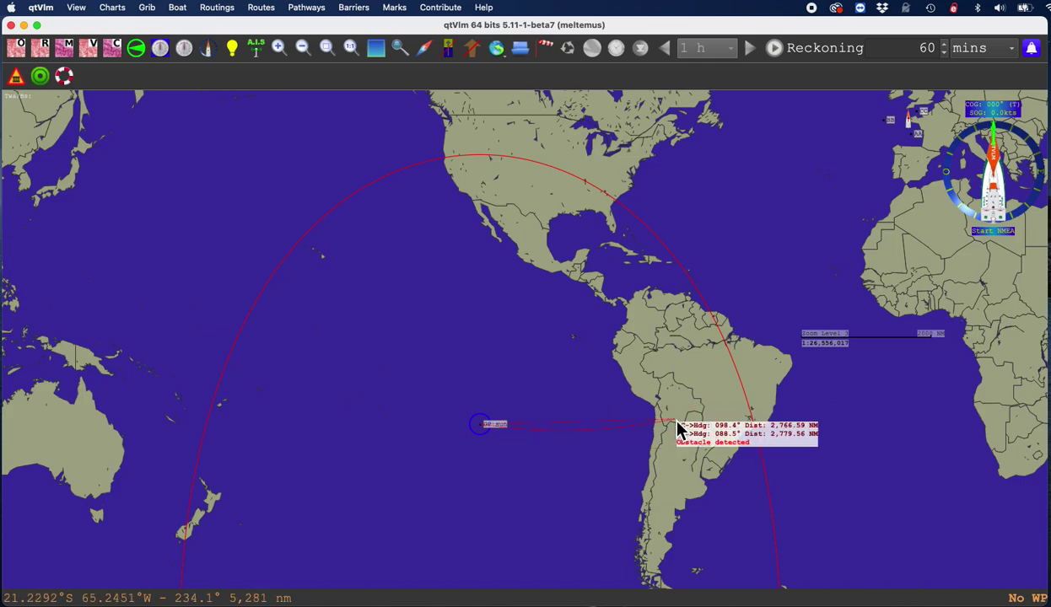
{"action": "left_click", "coordinate": [520, 385]}
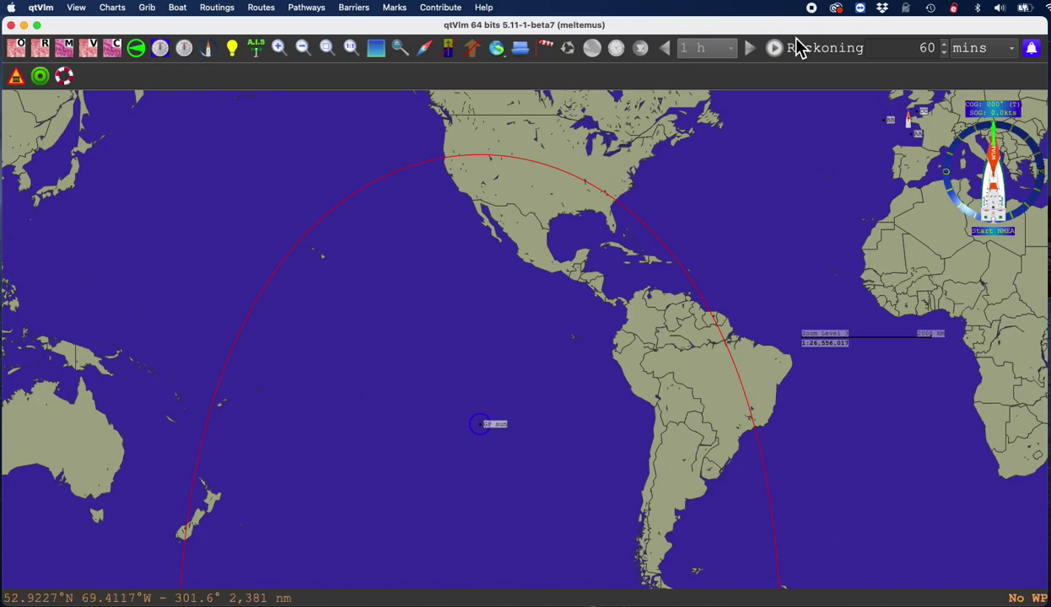
Rearrange the chart and notes windows, bringing the TextEdit sun notes back in front.
{"action": "left_click_drag", "start_coordinate": [796, 30], "coordinate": [787, 138]}
{"action": "left_click", "coordinate": [708, 88]}
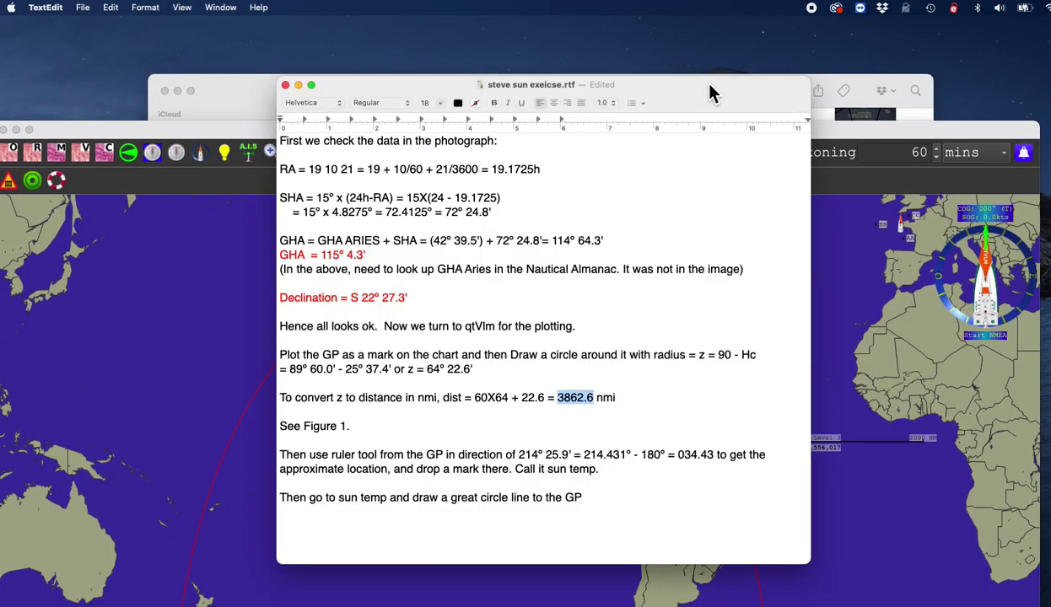
{"action": "left_click_drag", "start_coordinate": [708, 88], "coordinate": [716, 37]}
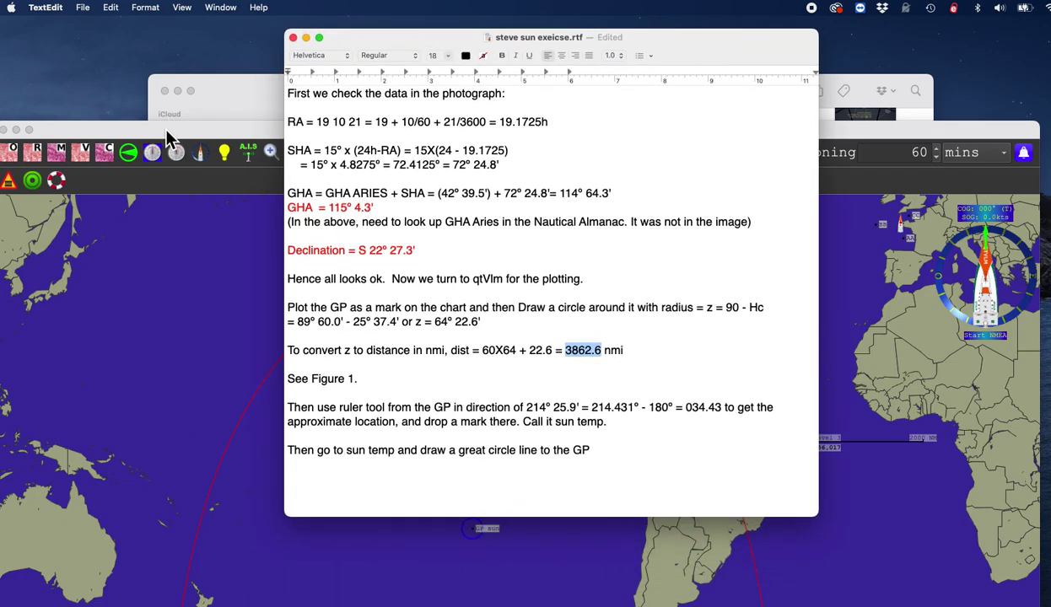
{"action": "left_click_drag", "start_coordinate": [166, 135], "coordinate": [177, 36]}
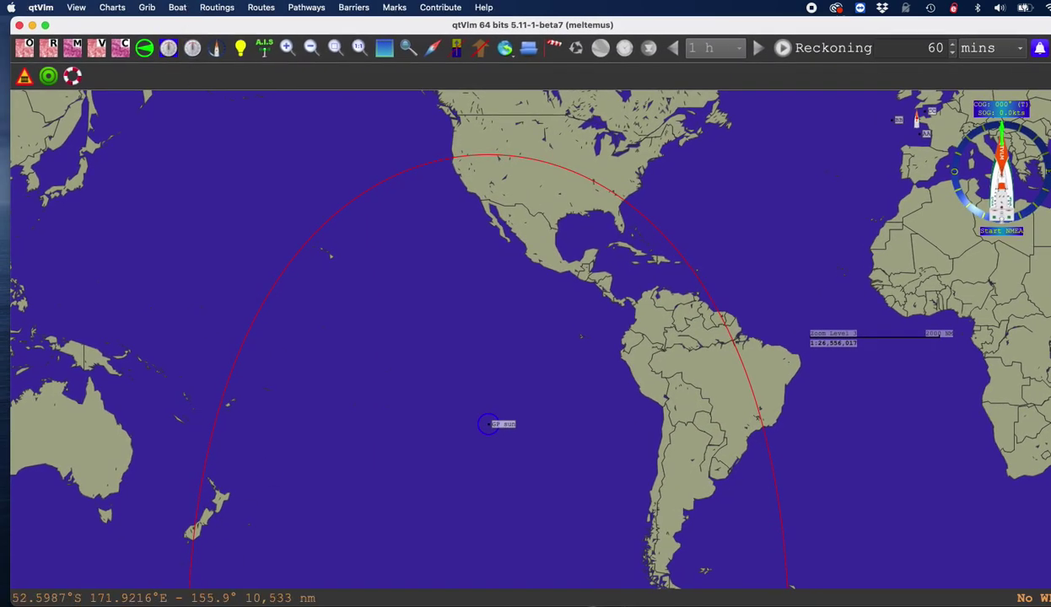
{"action": "key", "text": "super+Tab"}
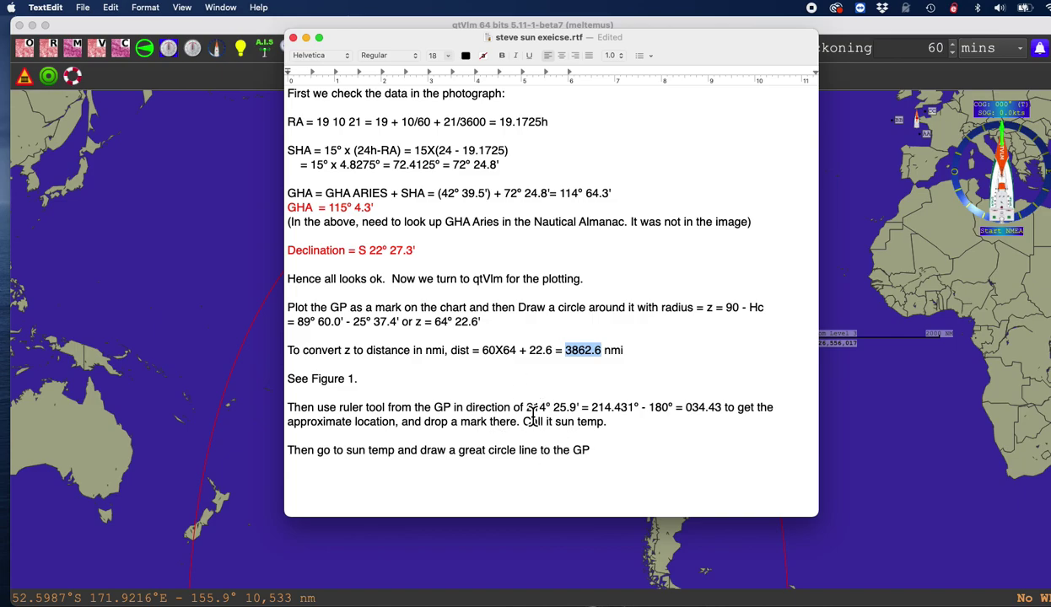
Highlight the 214.431° bearing in the notes and move the notes window right.
{"action": "left_click_drag", "start_coordinate": [524, 407], "coordinate": [639, 417]}
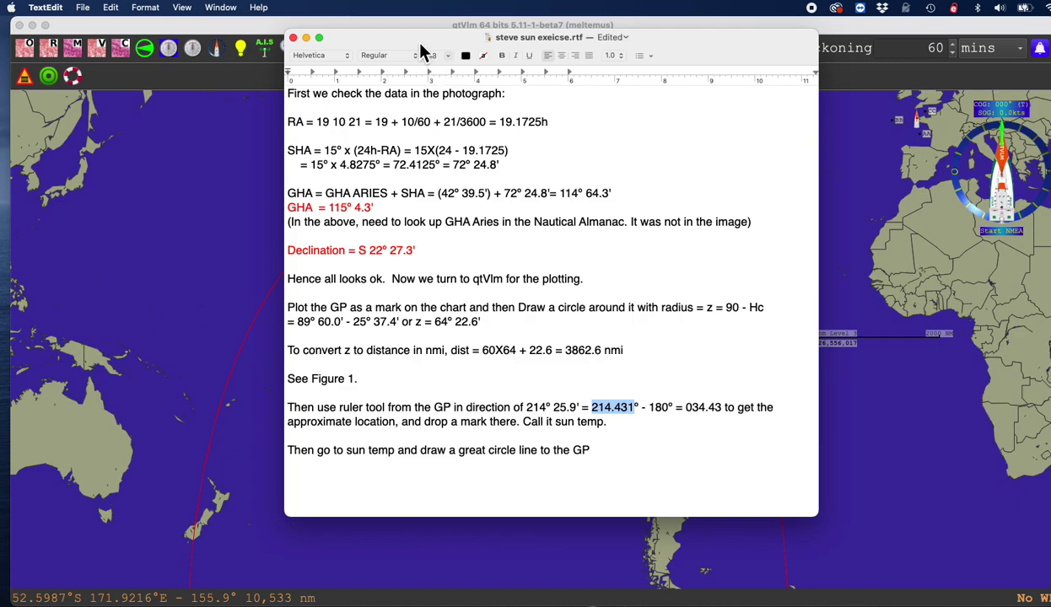
{"action": "left_click_drag", "start_coordinate": [424, 50], "coordinate": [845, 152]}
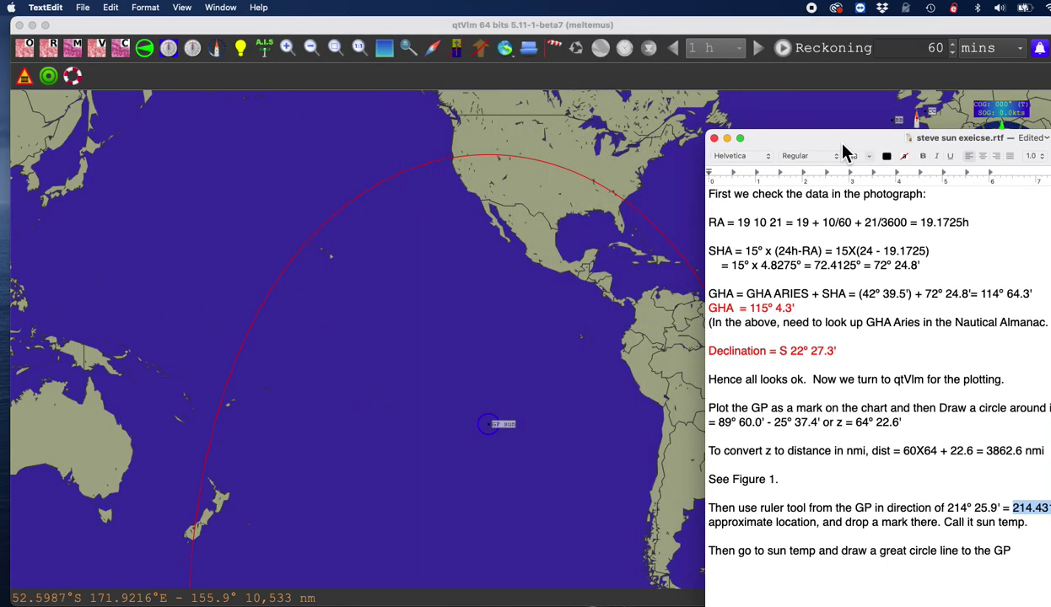
Draw a ruler line from GP sun to the red circle, reading 035.7° and 4,058 NM.
{"action": "left_click_drag", "start_coordinate": [845, 152], "coordinate": [565, 80]}
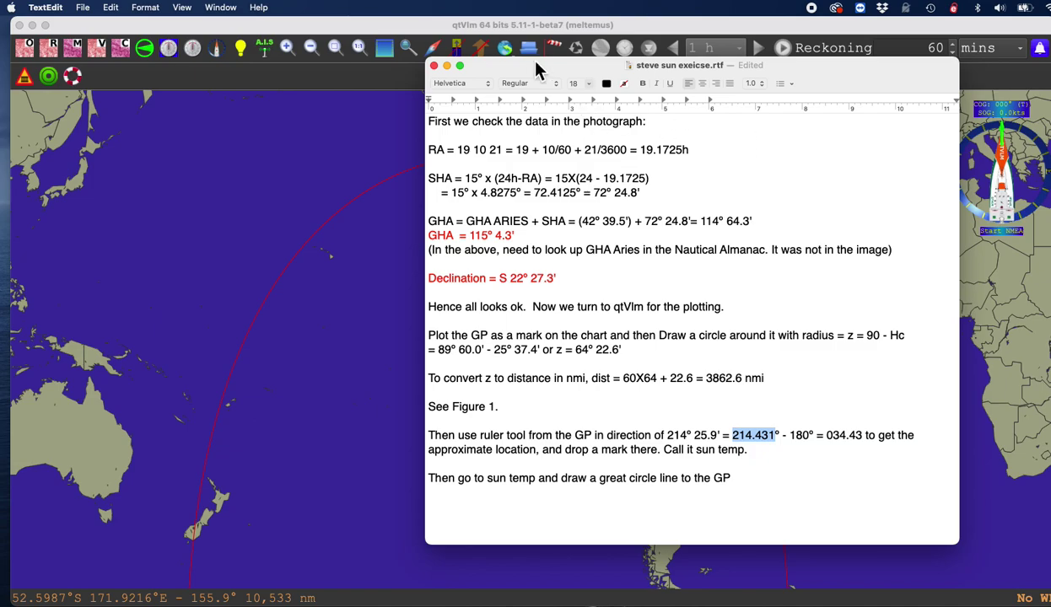
{"action": "left_click_drag", "start_coordinate": [506, 58], "coordinate": [899, 178]}
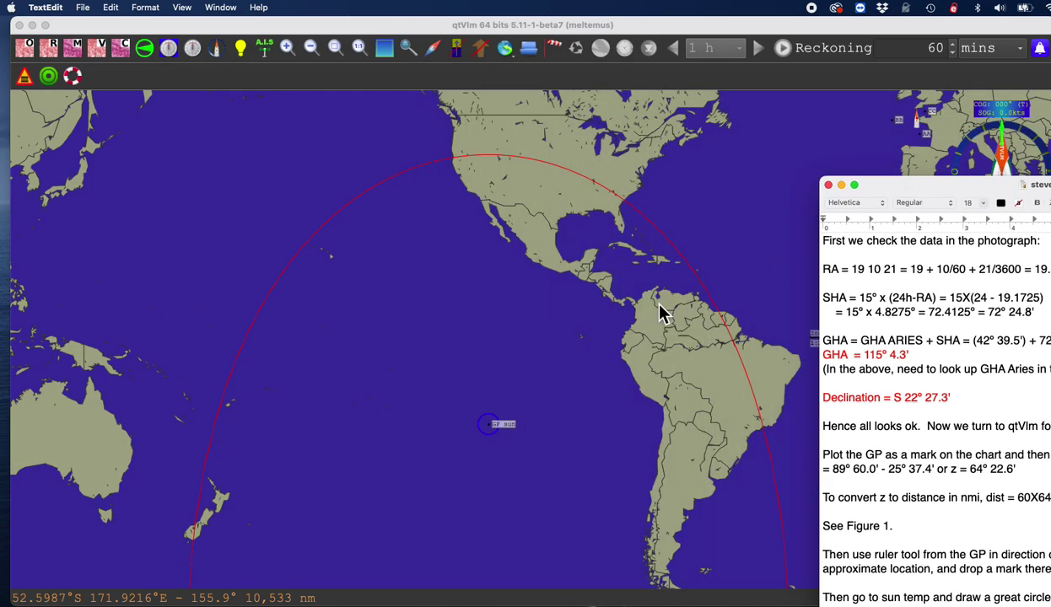
{"action": "right_click", "coordinate": [491, 426]}
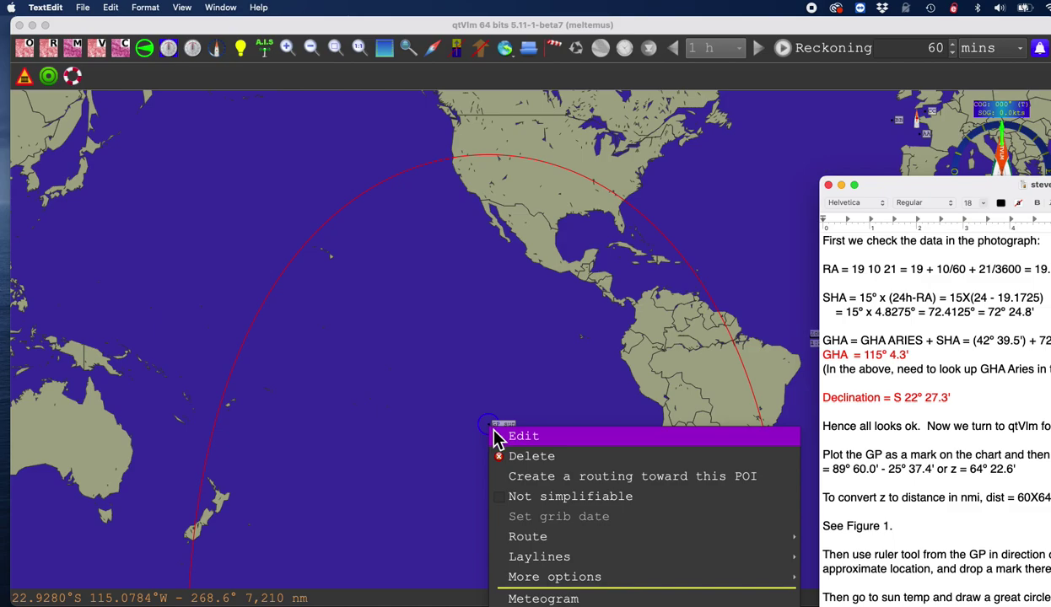
{"action": "mouse_move", "coordinate": [764, 580]}
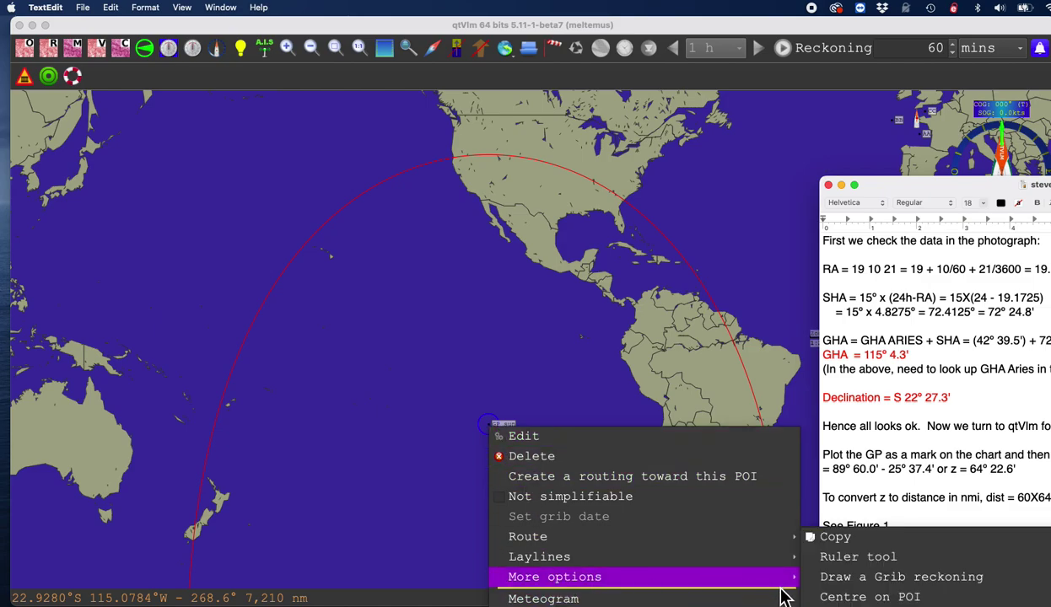
{"action": "left_click", "coordinate": [856, 559]}
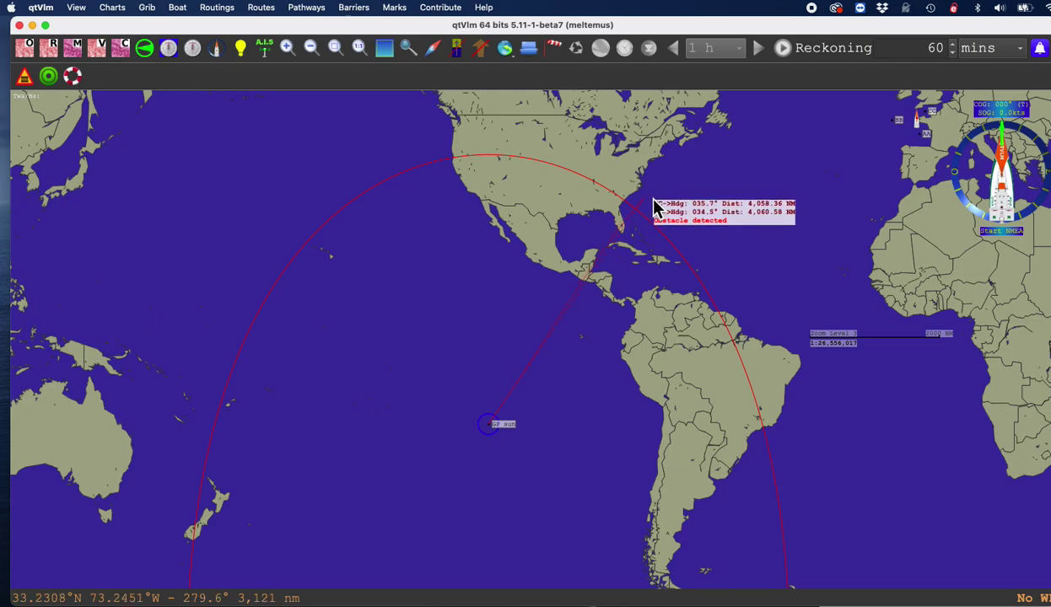
Add a mark named 'temp sun' where the 035° bearing crosses the red circle.
{"action": "right_click", "coordinate": [651, 205]}
{"action": "left_click", "coordinate": [674, 209]}
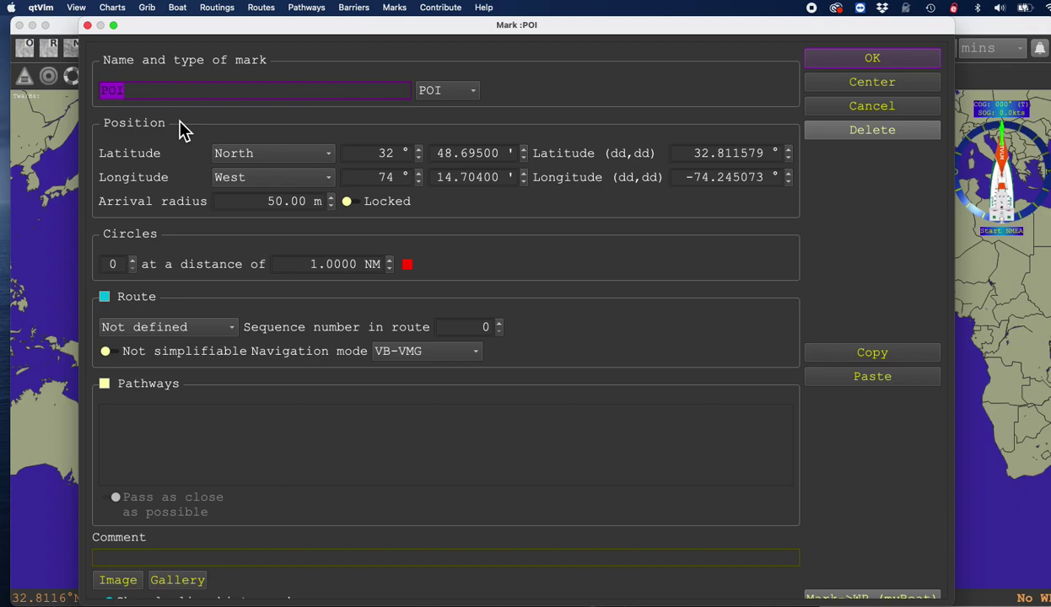
{"action": "type", "text": "gtemp"}
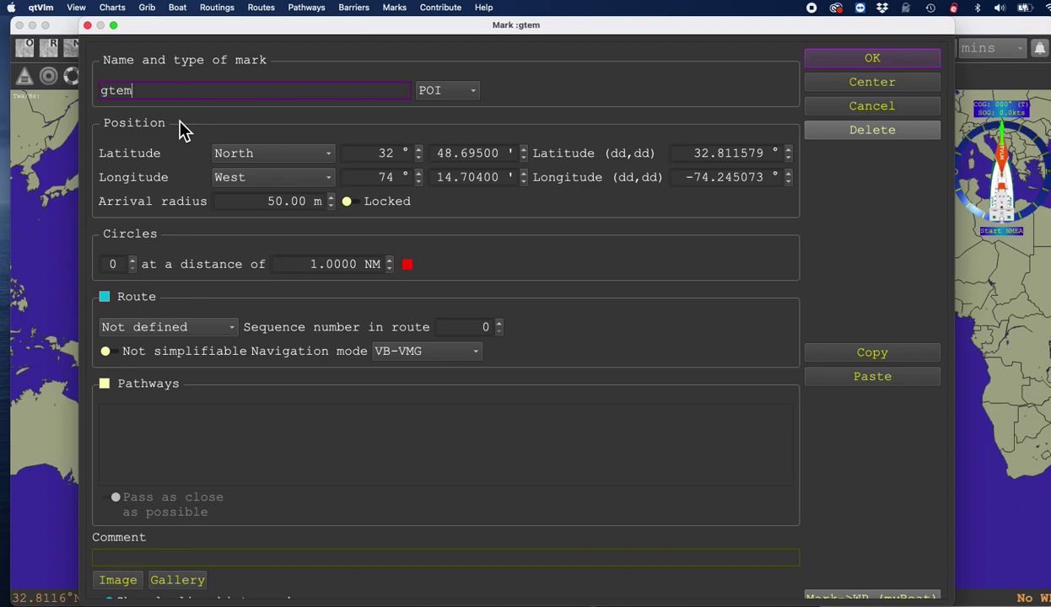
{"action": "key", "text": "BackSpace"}
{"action": "key", "text": "BackSpace"}
{"action": "key", "text": "BackSpace"}
{"action": "key", "text": "BackSpace"}
{"action": "key", "text": "BackSpace"}
{"action": "type", "text": "temp sun"}
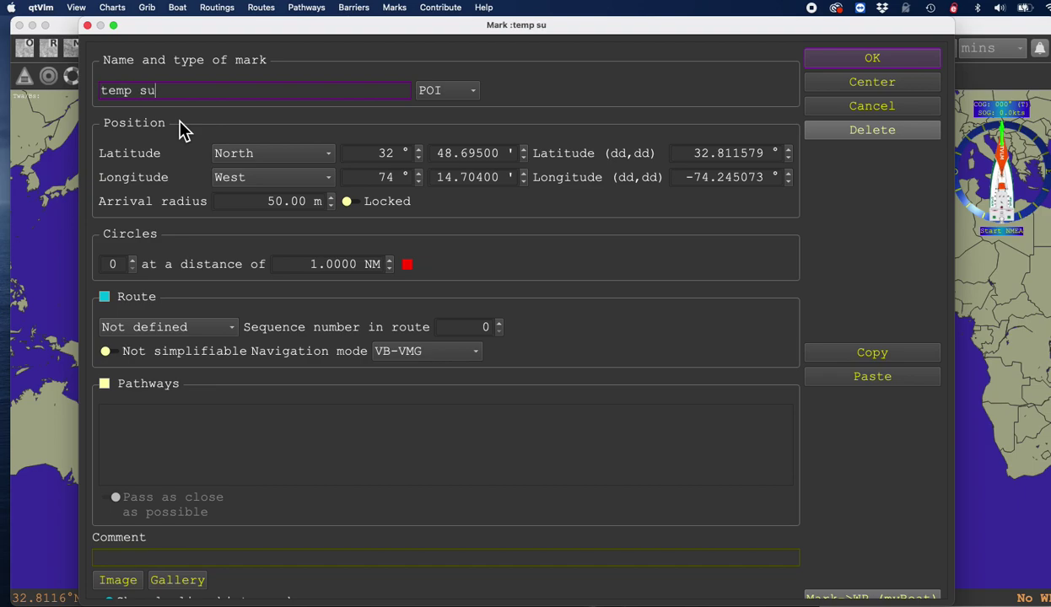
{"action": "left_click", "coordinate": [864, 60]}
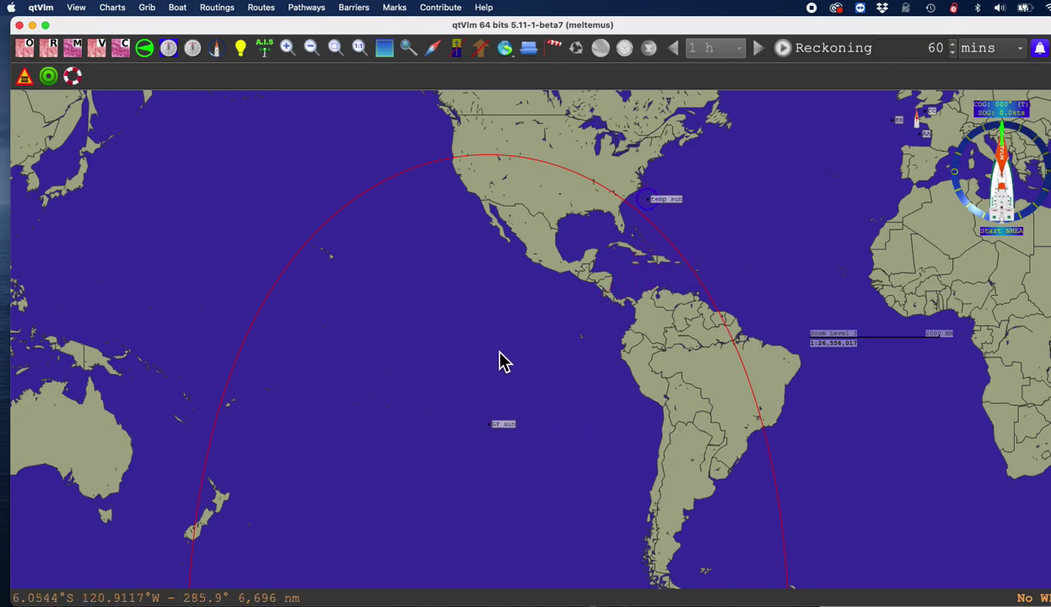
{"action": "right_click", "coordinate": [666, 203]}
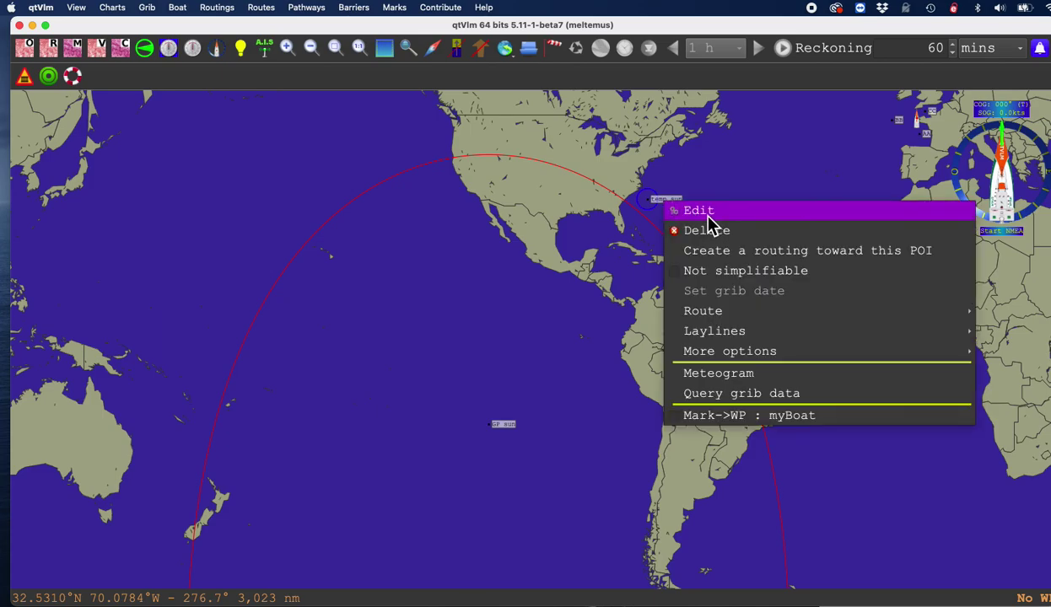
Draw a Lemon yellow great-circle line from temp sun to the GP sun mark.
{"action": "mouse_move", "coordinate": [716, 352]}
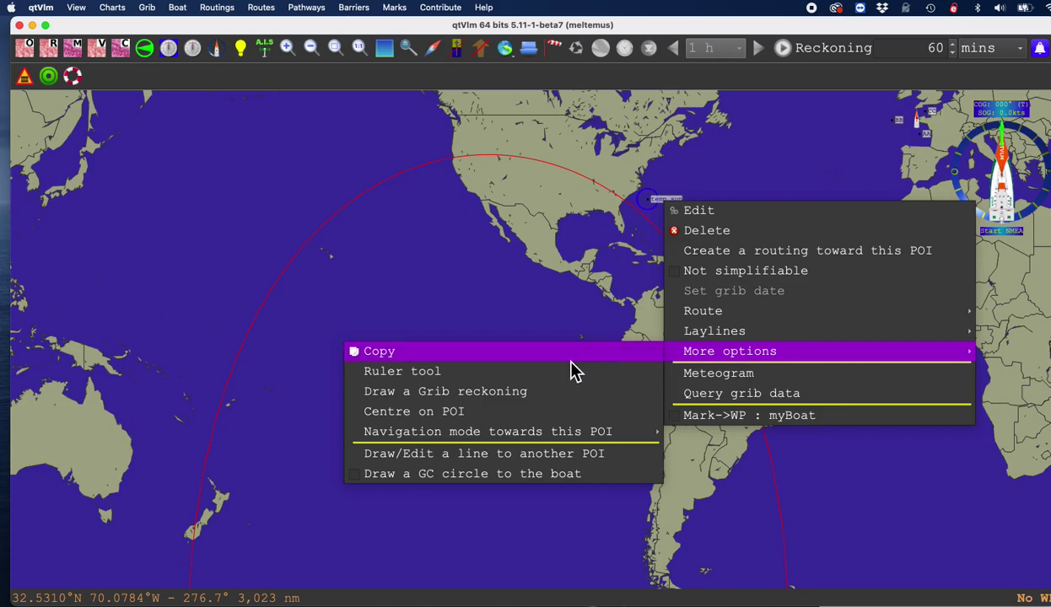
{"action": "left_click", "coordinate": [431, 460]}
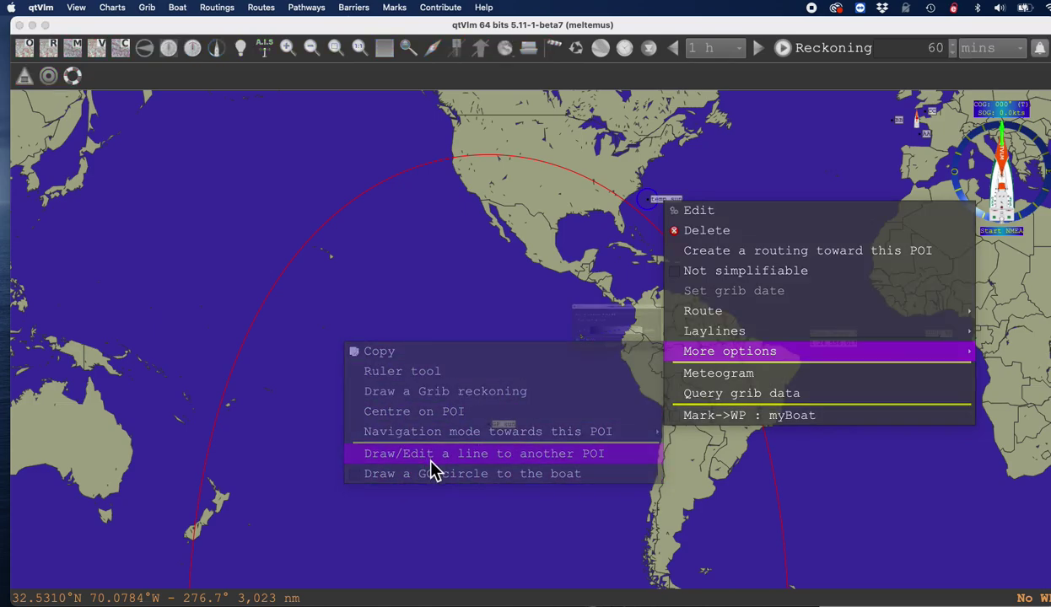
{"action": "left_click", "coordinate": [641, 283]}
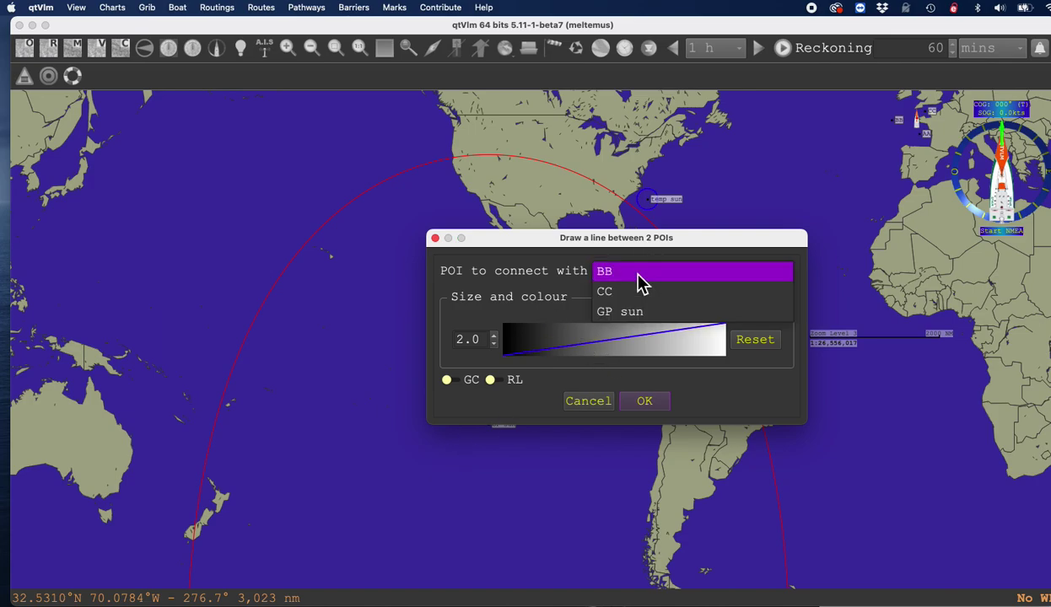
{"action": "left_click", "coordinate": [627, 314]}
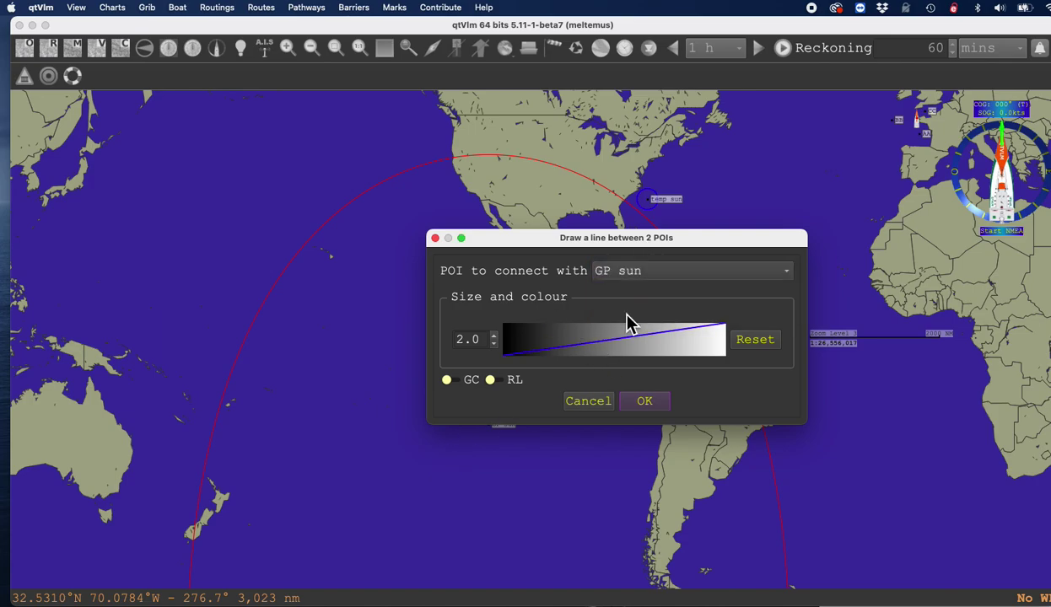
{"action": "left_click", "coordinate": [605, 356]}
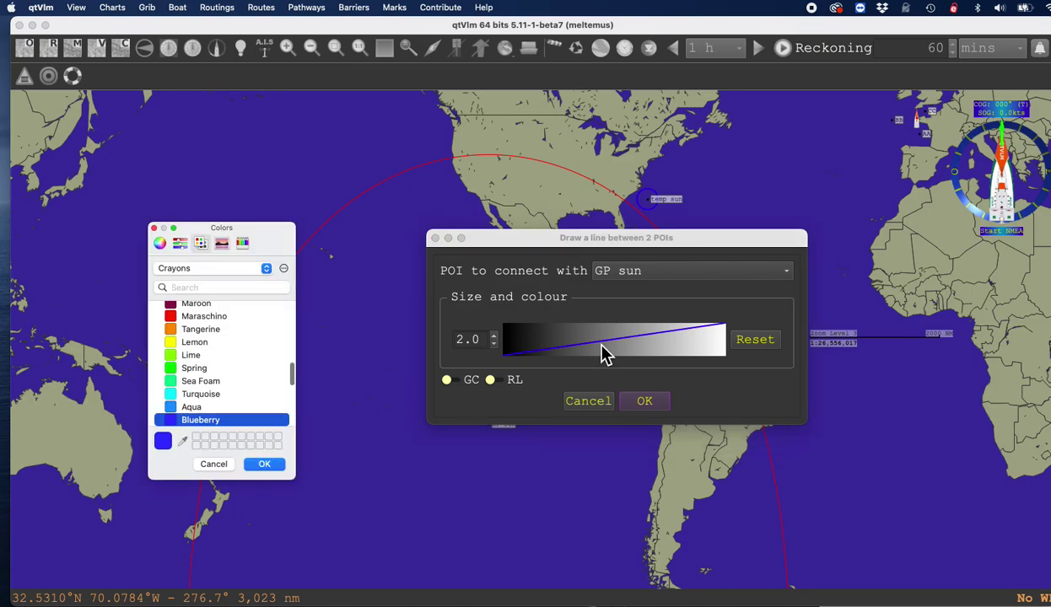
{"action": "left_click", "coordinate": [177, 342]}
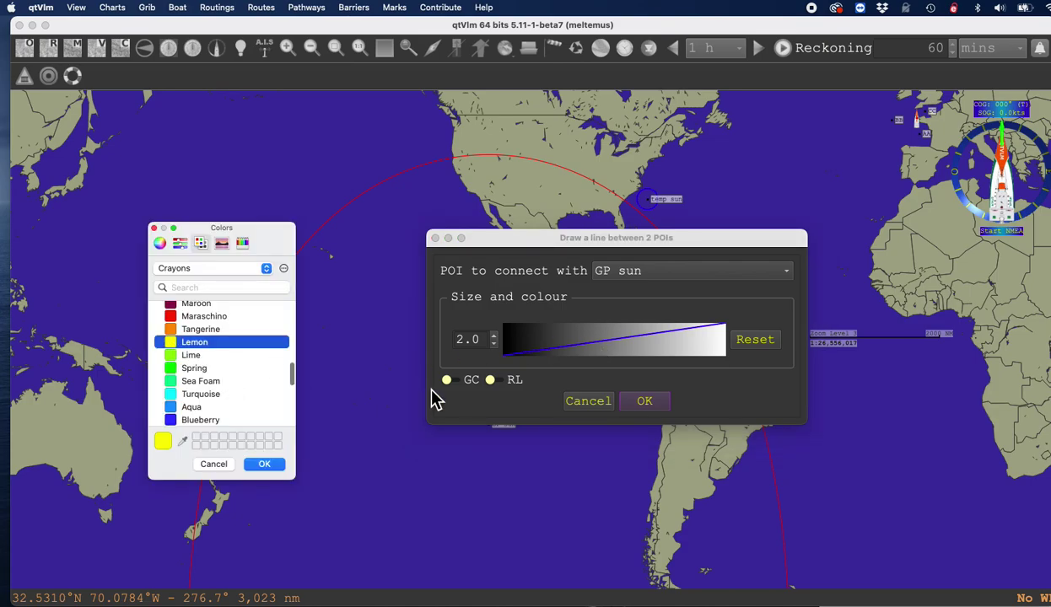
{"action": "left_click", "coordinate": [265, 463]}
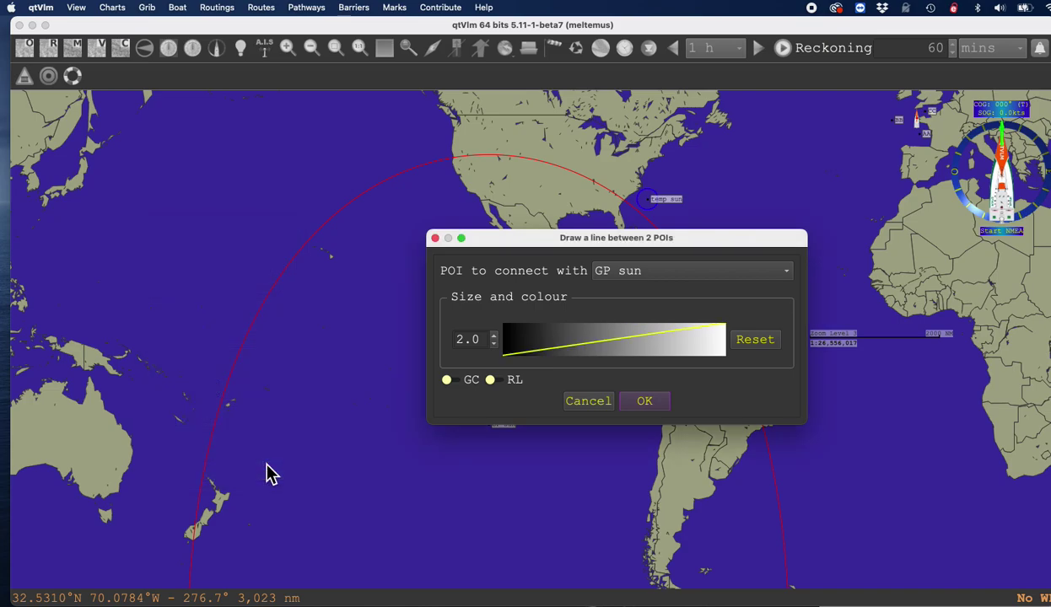
{"action": "left_click", "coordinate": [467, 385]}
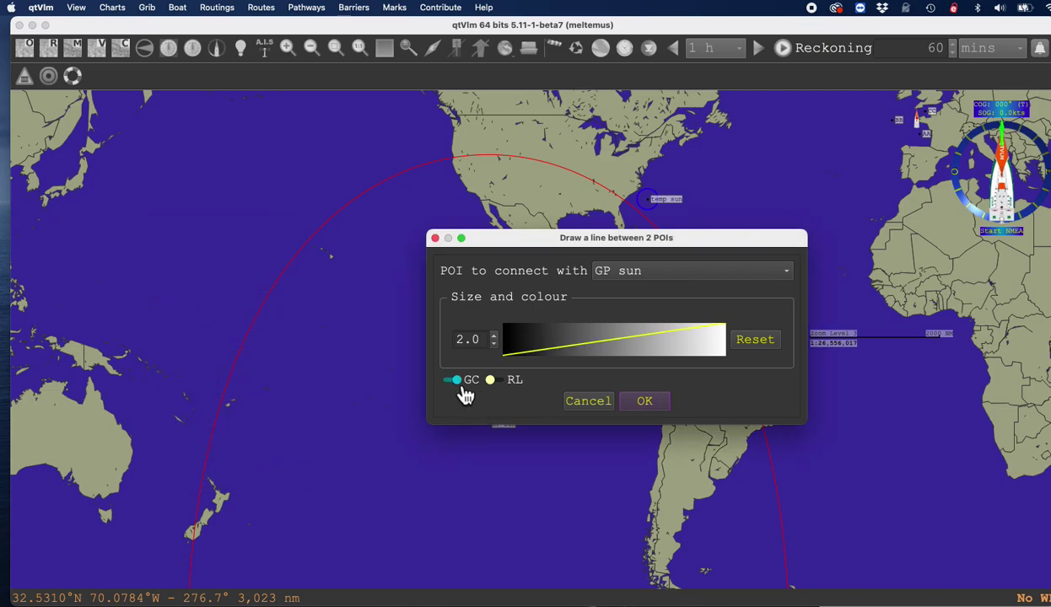
{"action": "left_click", "coordinate": [646, 403]}
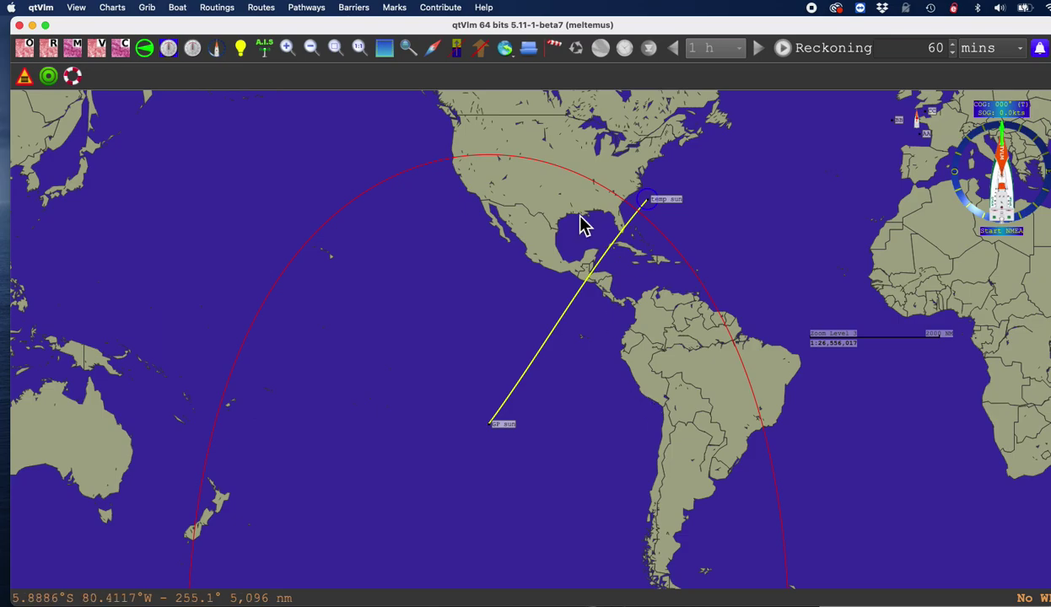
{"action": "scroll", "coordinate": [658, 297], "scroll_direction": "up", "scroll_amount": 1}
{"action": "scroll", "coordinate": [658, 297], "scroll_direction": "up", "scroll_amount": 1}
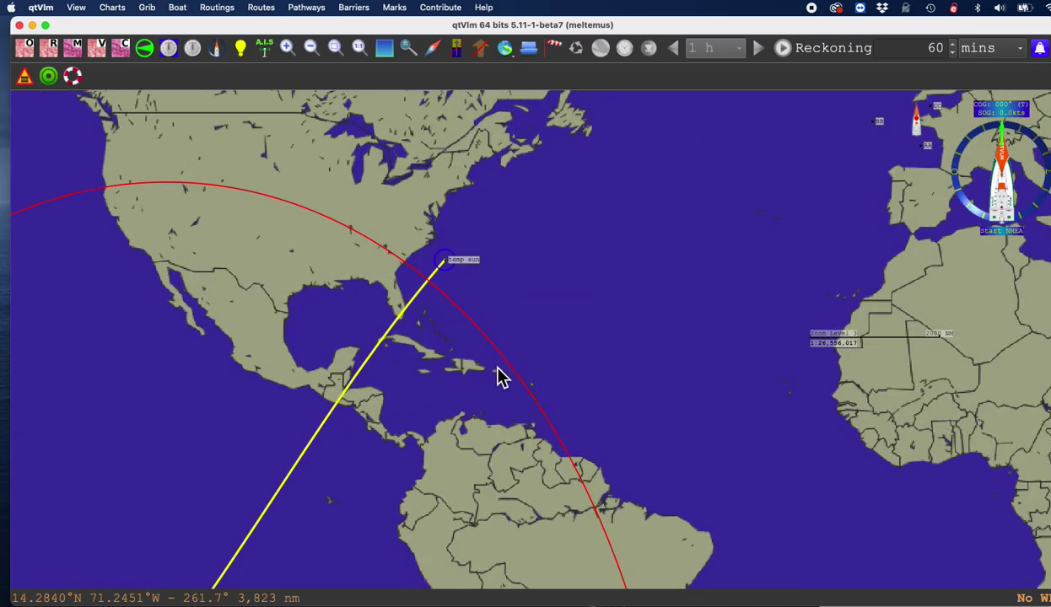
{"action": "left_click_drag", "start_coordinate": [546, 333], "coordinate": [650, 345]}
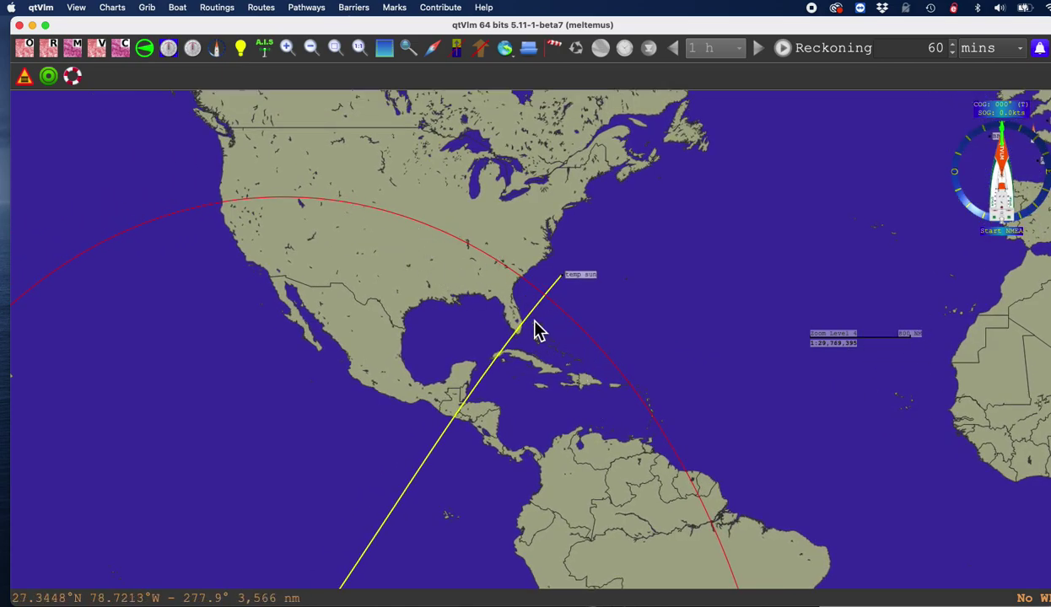
{"action": "scroll", "coordinate": [555, 345], "scroll_direction": "right", "scroll_amount": 5}
{"action": "scroll", "coordinate": [556, 345], "scroll_direction": "up", "scroll_amount": 2}
{"action": "scroll", "coordinate": [540, 329], "scroll_direction": "left", "scroll_amount": 10}
{"action": "scroll", "coordinate": [540, 329], "scroll_direction": "up", "scroll_amount": 2}
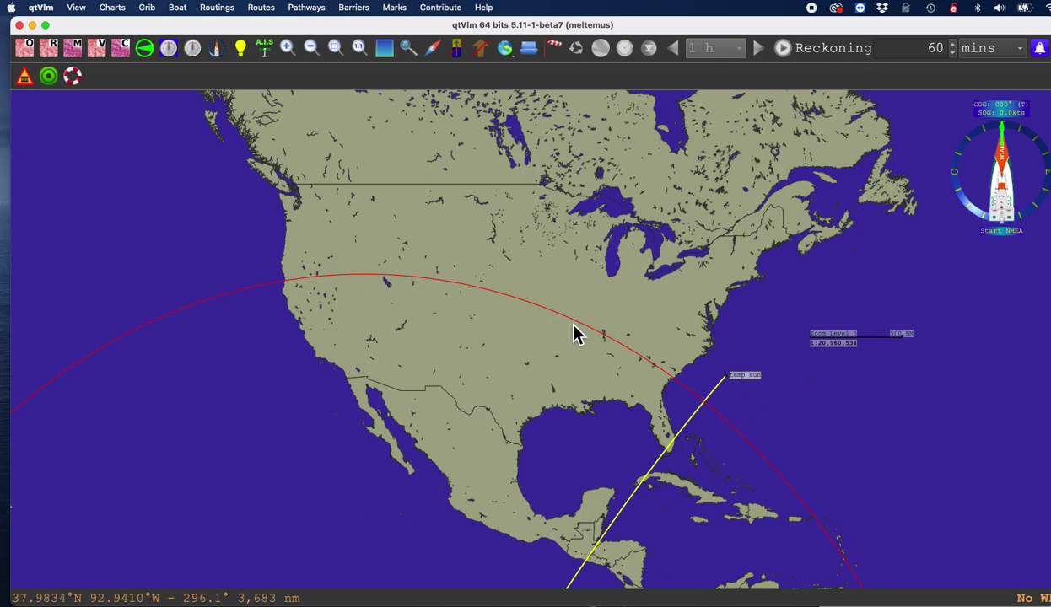
{"action": "scroll", "coordinate": [603, 354], "scroll_direction": "up", "scroll_amount": 5}
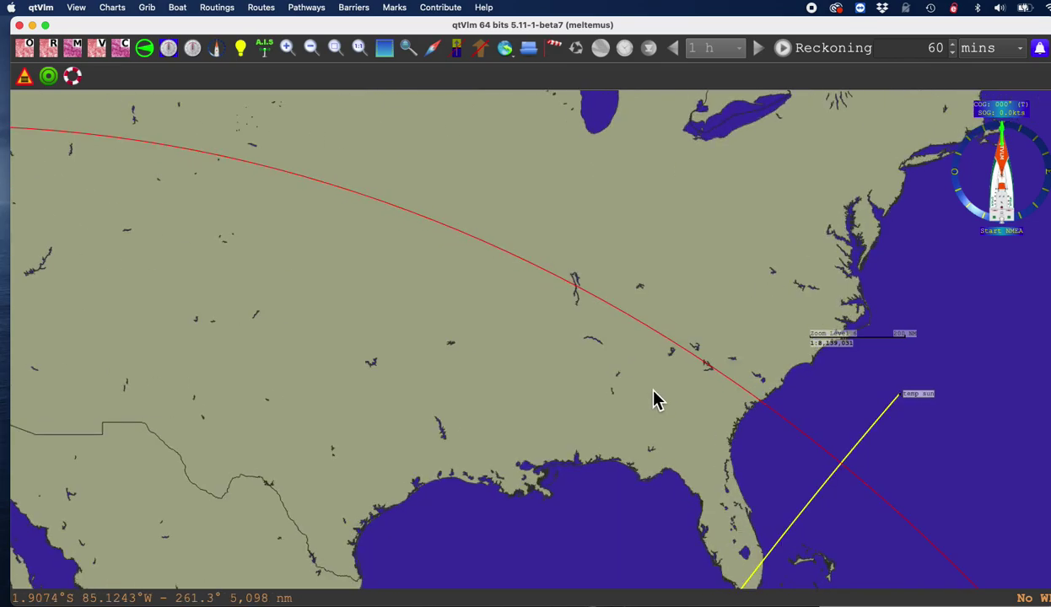
{"action": "scroll", "coordinate": [625, 393], "scroll_direction": "down", "scroll_amount": 1}
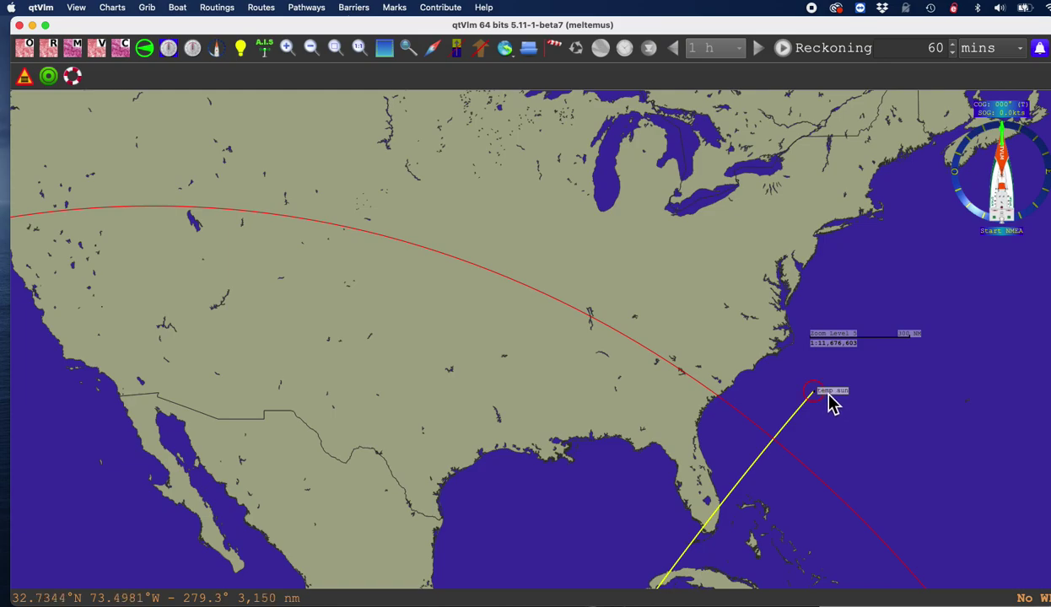
Drag temp sun onto the red circle just inland of the South Carolina coast.
{"action": "scroll", "coordinate": [818, 483], "scroll_direction": "down", "scroll_amount": 3}
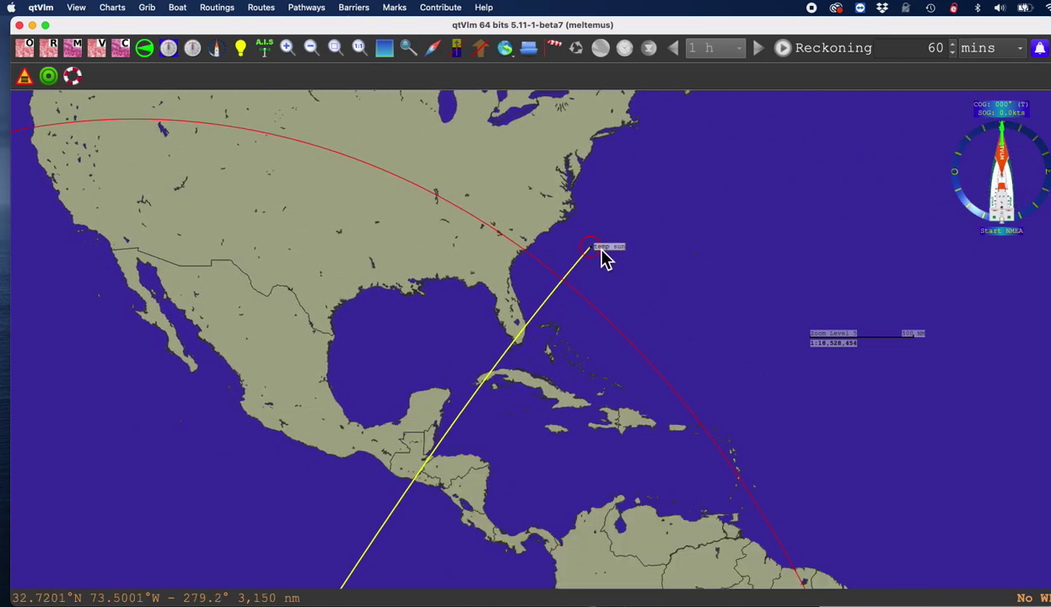
{"action": "mouse_move", "coordinate": [605, 258]}
{"action": "left_mouse_down"}
{"action": "mouse_move", "coordinate": [608, 268]}
{"action": "mouse_move", "coordinate": [593, 264]}
{"action": "left_mouse_up"}
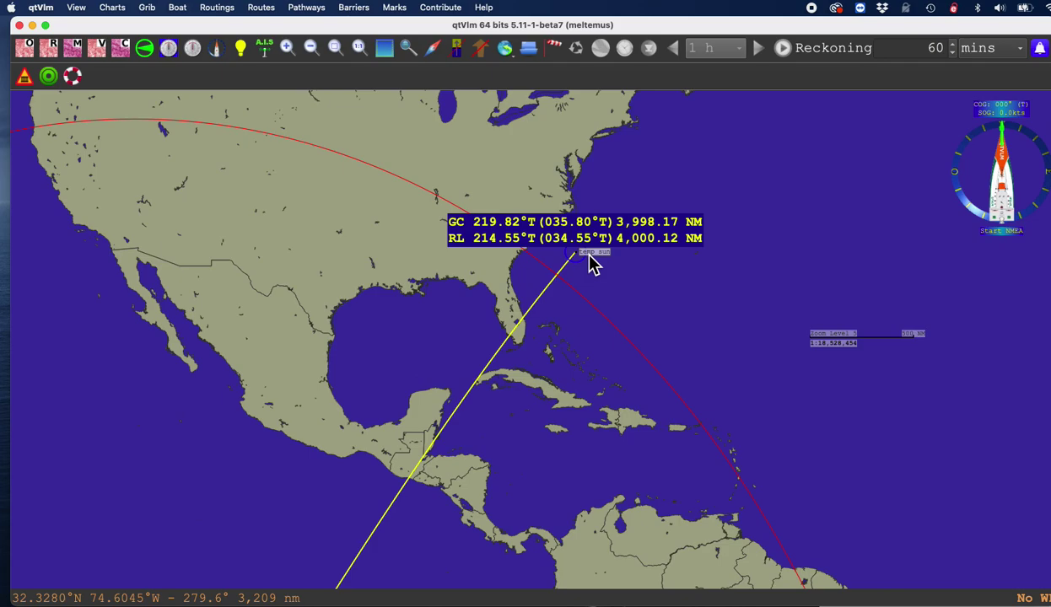
{"action": "left_click_drag", "start_coordinate": [593, 264], "coordinate": [600, 291]}
{"action": "scroll", "coordinate": [430, 302], "scroll_direction": "up", "scroll_amount": 2}
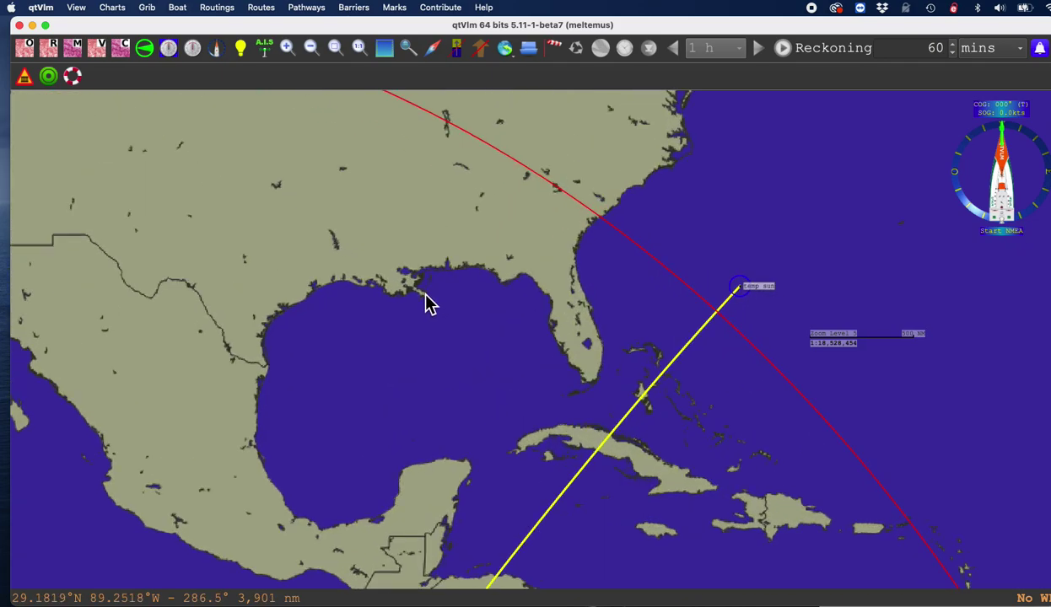
{"action": "scroll", "coordinate": [429, 288], "scroll_direction": "up", "scroll_amount": 2}
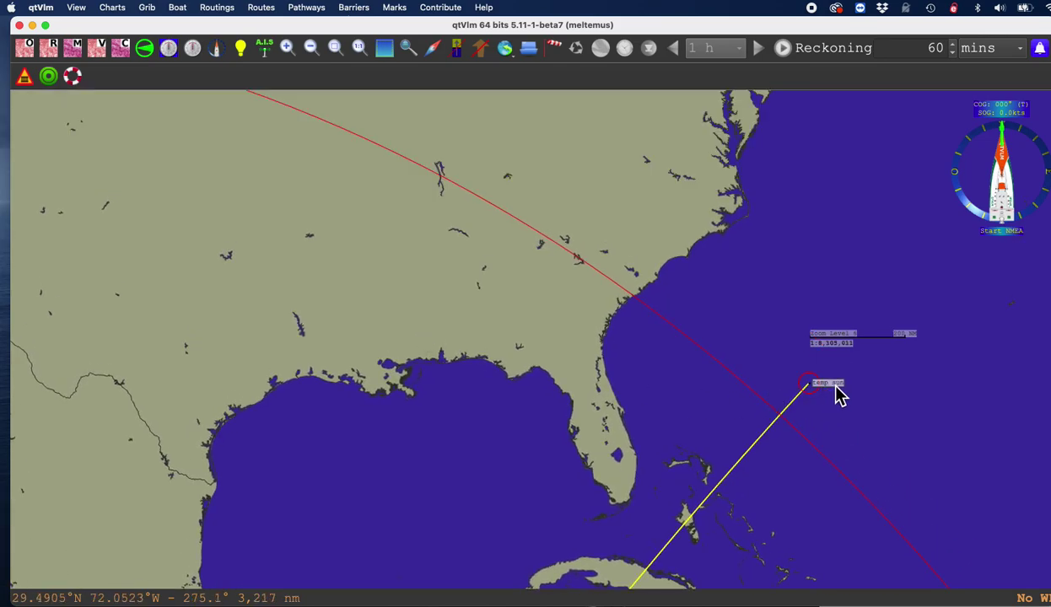
{"action": "left_click_drag", "start_coordinate": [823, 394], "coordinate": [609, 284]}
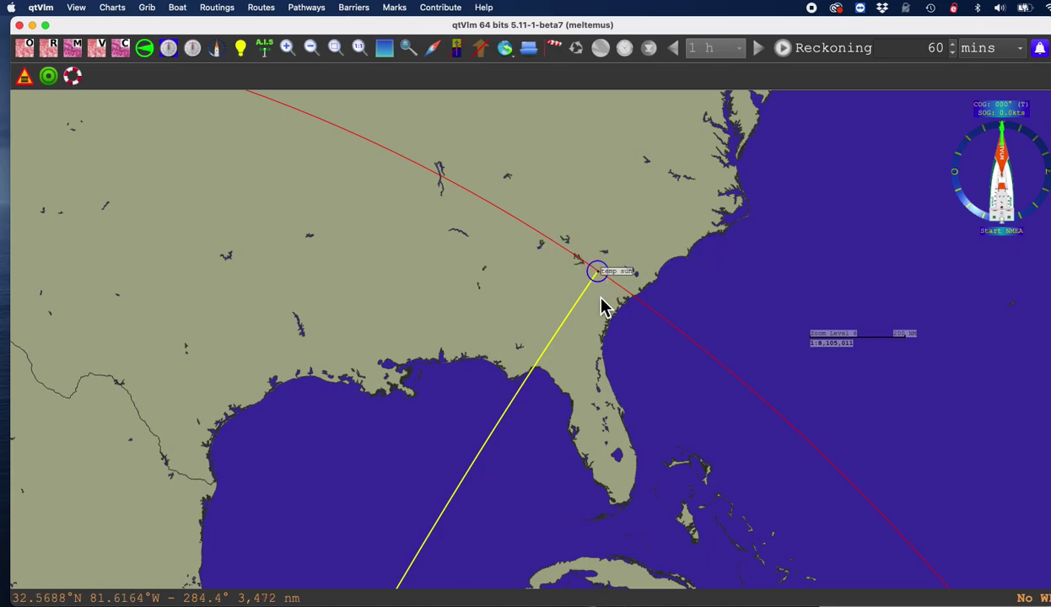
Zoom in and nudge temp sun exactly onto the circle, reading 214.42° and 3,862.57 NM.
{"action": "scroll", "coordinate": [603, 305], "scroll_direction": "up", "scroll_amount": 4}
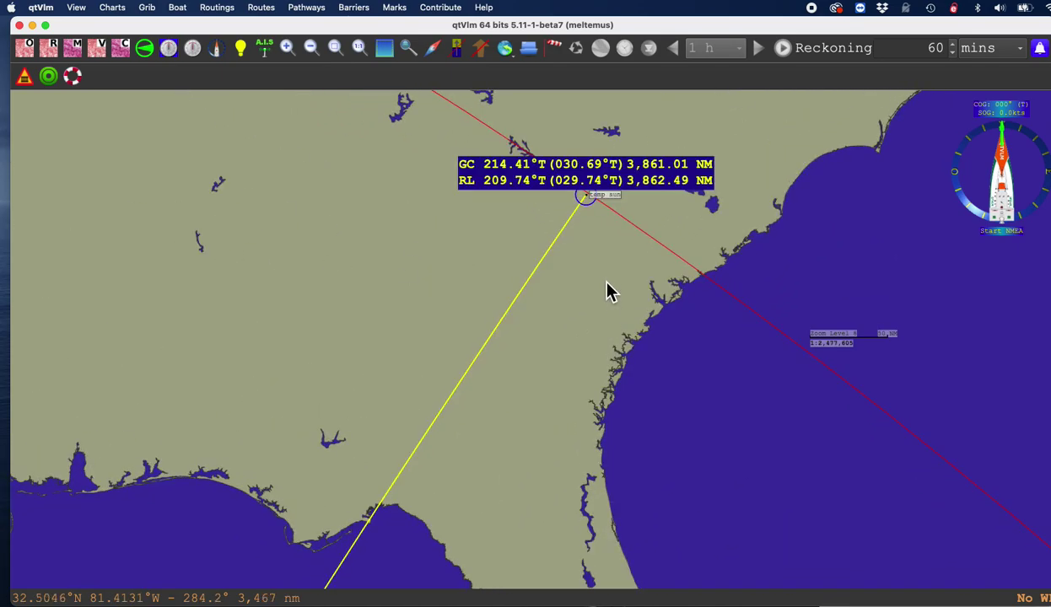
{"action": "scroll", "coordinate": [601, 415], "scroll_direction": "up", "scroll_amount": 3}
{"action": "scroll", "coordinate": [635, 395], "scroll_direction": "up", "scroll_amount": 2}
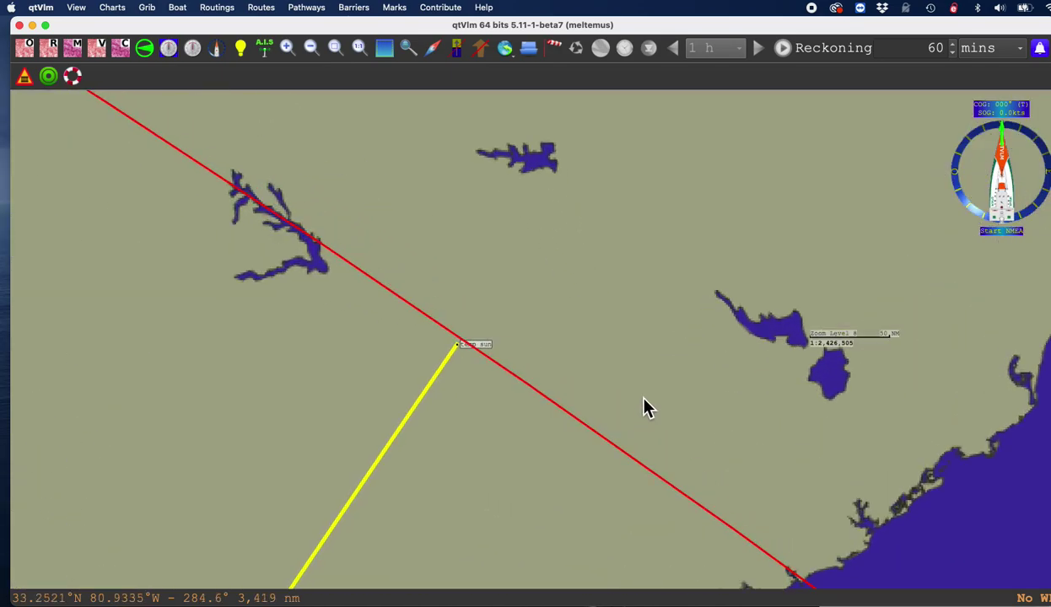
{"action": "scroll", "coordinate": [667, 368], "scroll_direction": "up", "scroll_amount": 2}
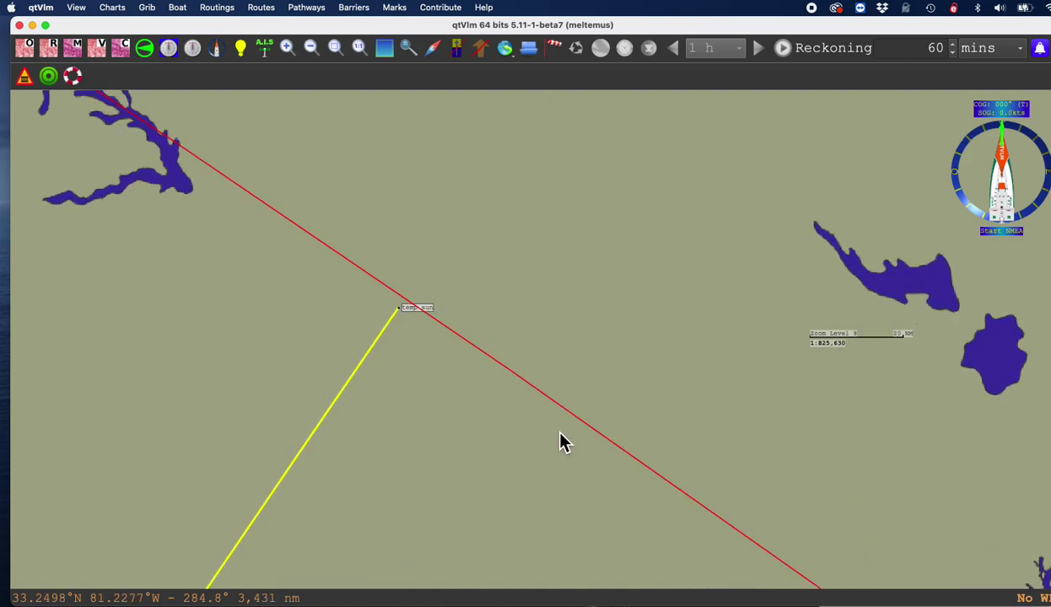
{"action": "left_click", "coordinate": [417, 319]}
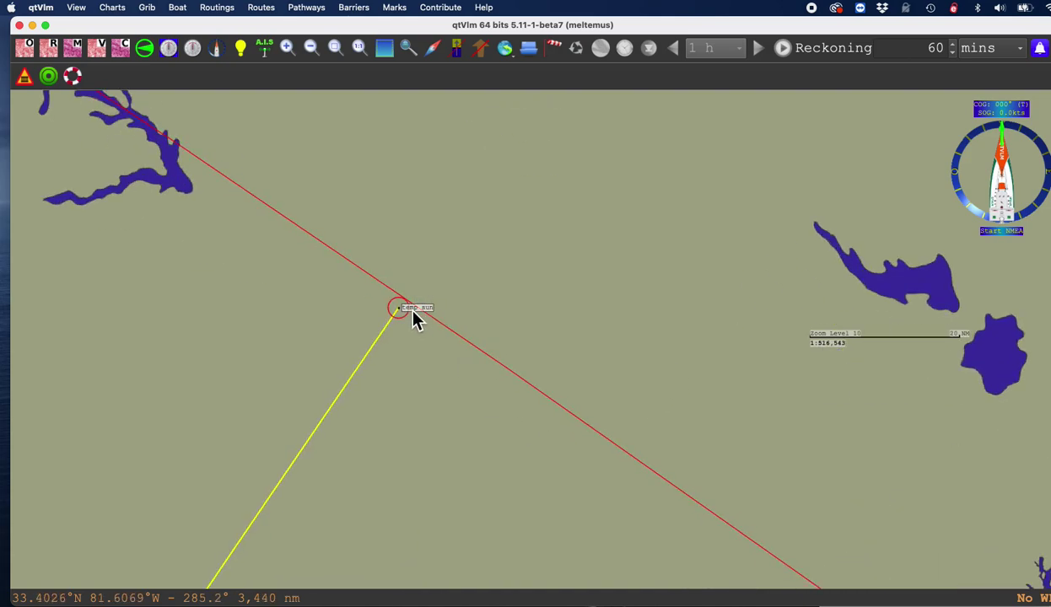
{"action": "mouse_move", "coordinate": [430, 318]}
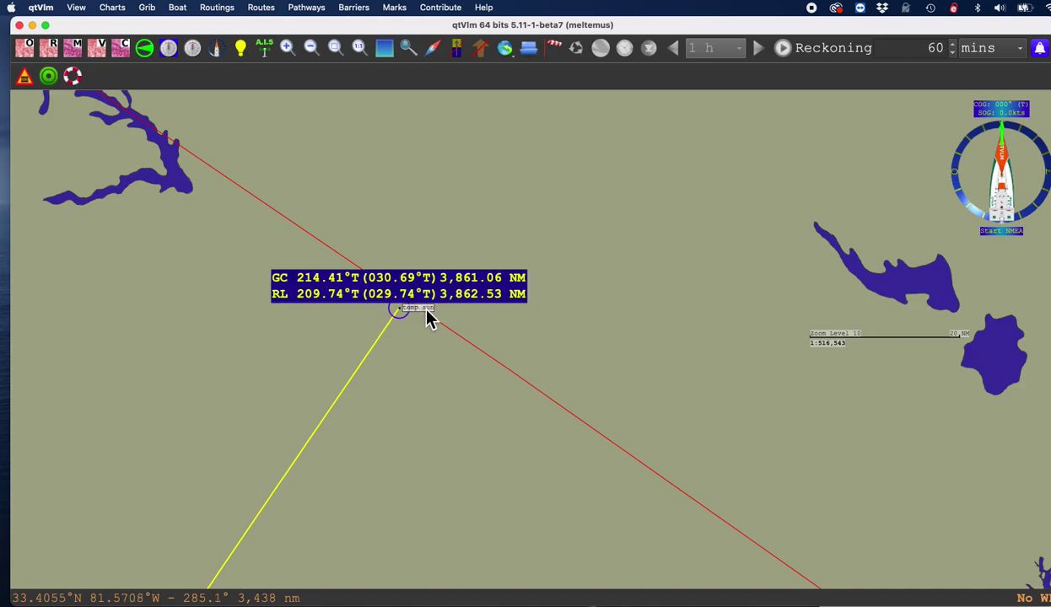
{"action": "left_click_drag", "start_coordinate": [428, 318], "coordinate": [437, 308]}
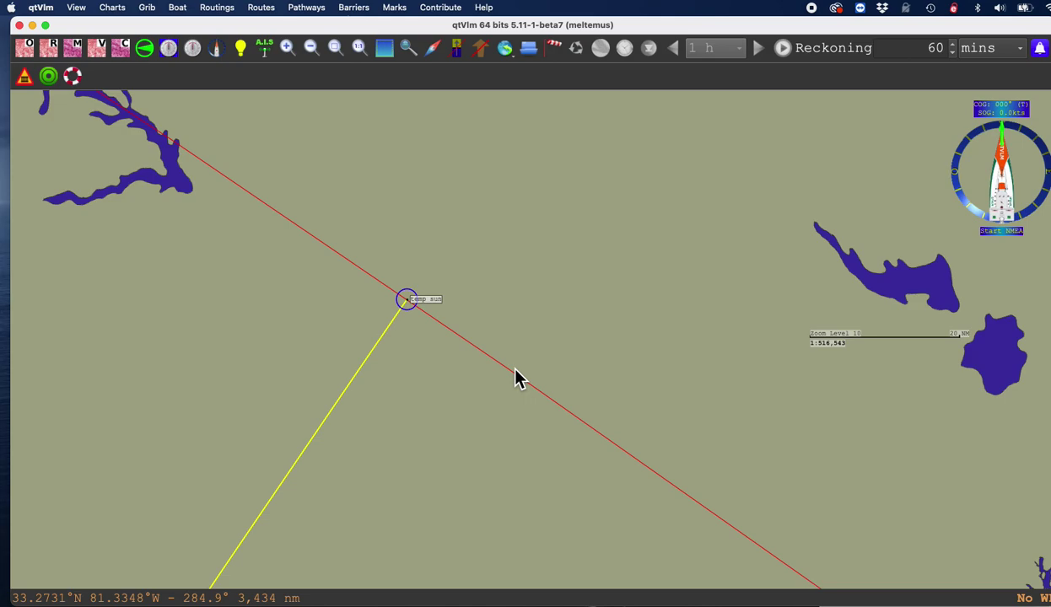
{"action": "scroll", "coordinate": [658, 299], "scroll_direction": "down", "scroll_amount": 1}
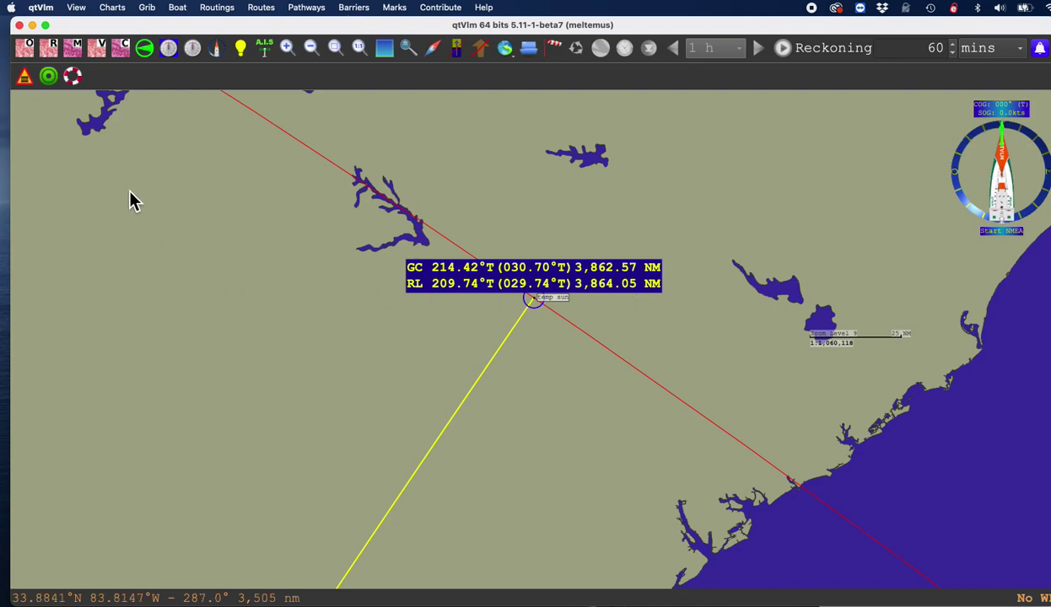
Switch the chart to the online topographic map and zoom in on the area.
{"action": "left_click", "coordinate": [28, 54]}
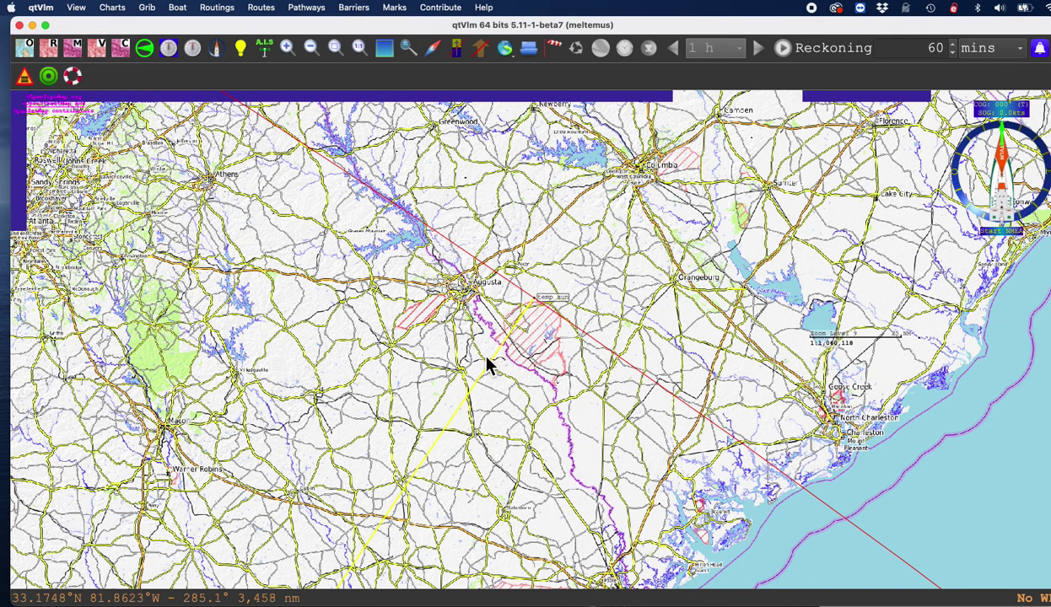
{"action": "scroll", "coordinate": [476, 365], "scroll_direction": "up", "scroll_amount": 2}
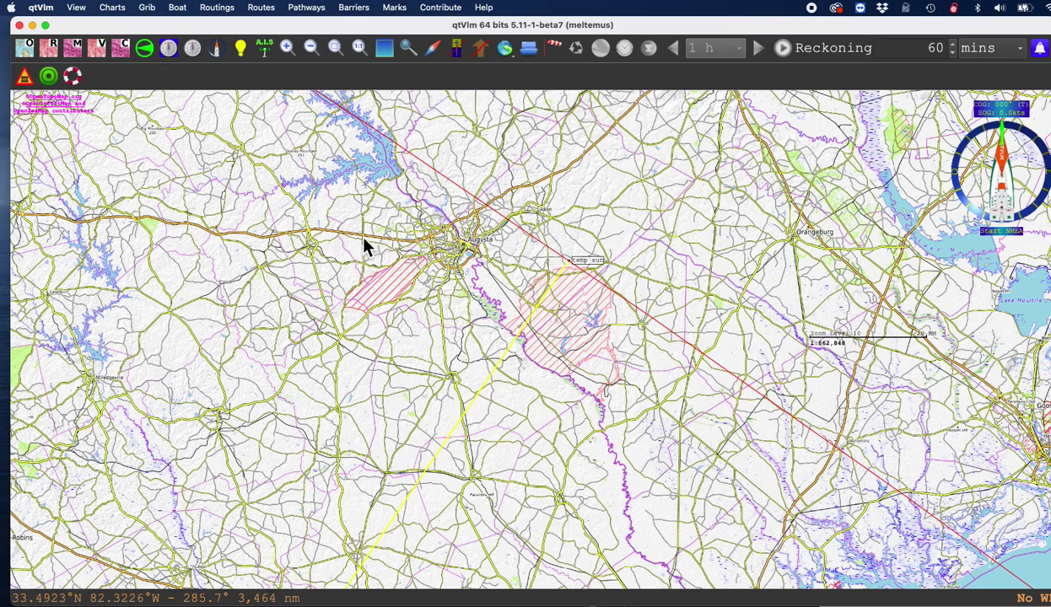
{"action": "scroll", "coordinate": [537, 335], "scroll_direction": "up", "scroll_amount": 3}
{"action": "scroll", "coordinate": [539, 346], "scroll_direction": "down", "scroll_amount": 2}
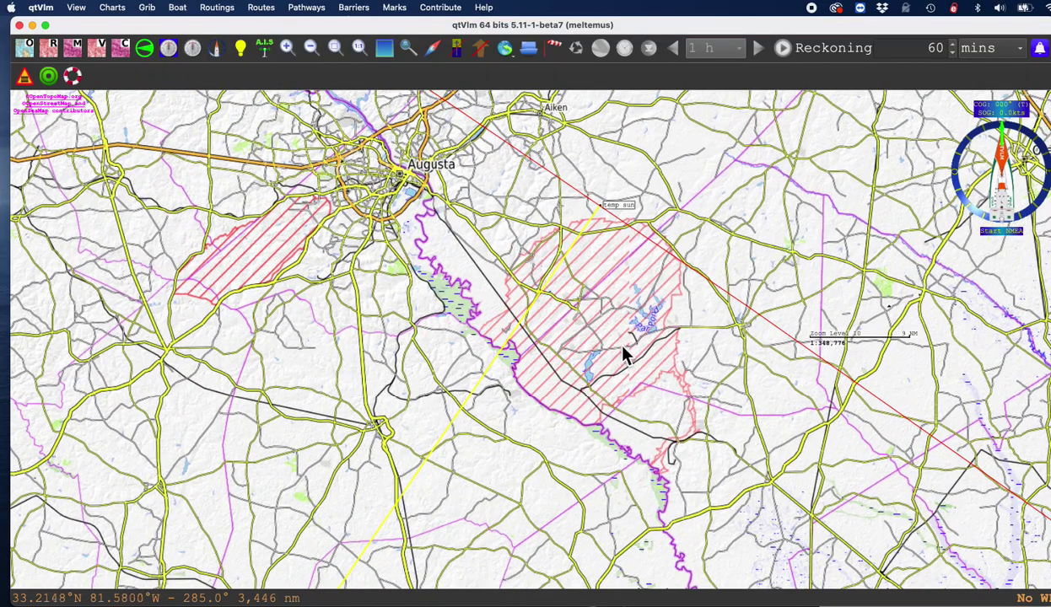
{"action": "scroll", "coordinate": [762, 273], "scroll_direction": "down", "scroll_amount": 3}
{"action": "scroll", "coordinate": [764, 272], "scroll_direction": "up", "scroll_amount": 2}
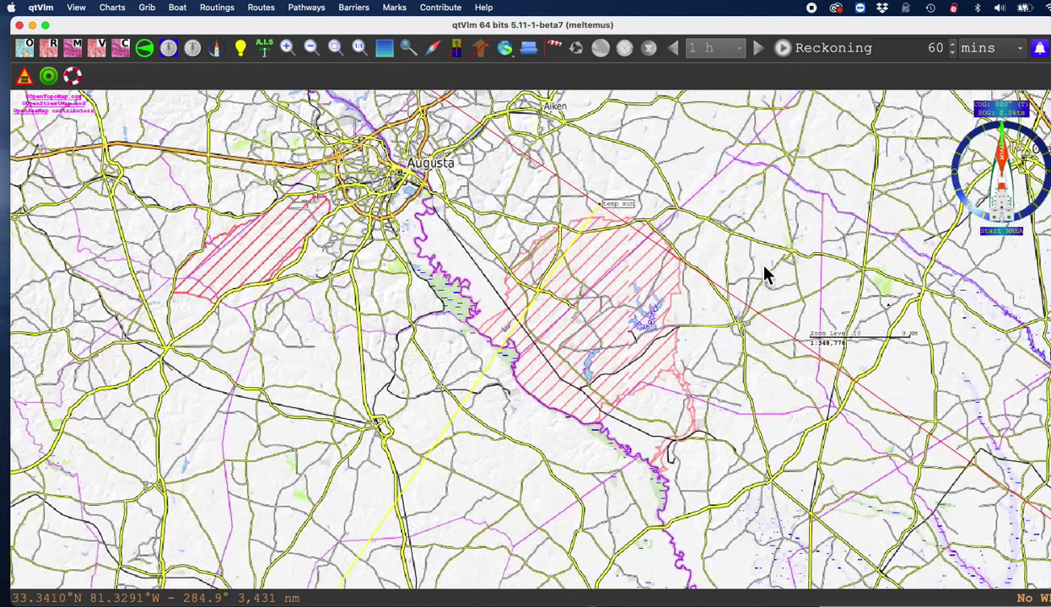
Pan east of Augusta and zoom to New Ellenton beside the temp sun mark.
{"action": "left_click_drag", "start_coordinate": [734, 216], "coordinate": [764, 333]}
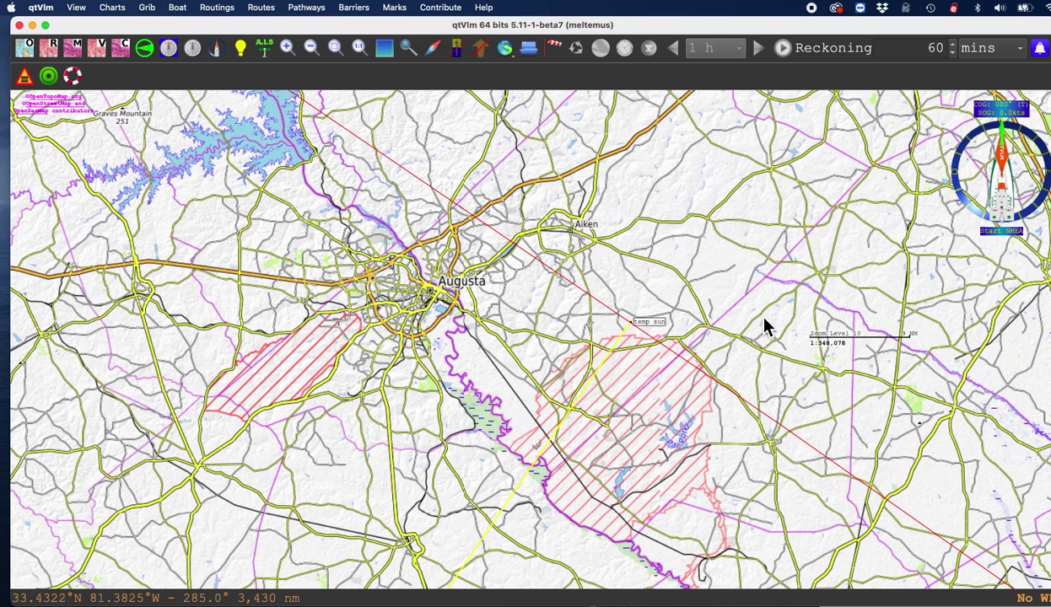
{"action": "scroll", "coordinate": [740, 285], "scroll_direction": "up", "scroll_amount": 3}
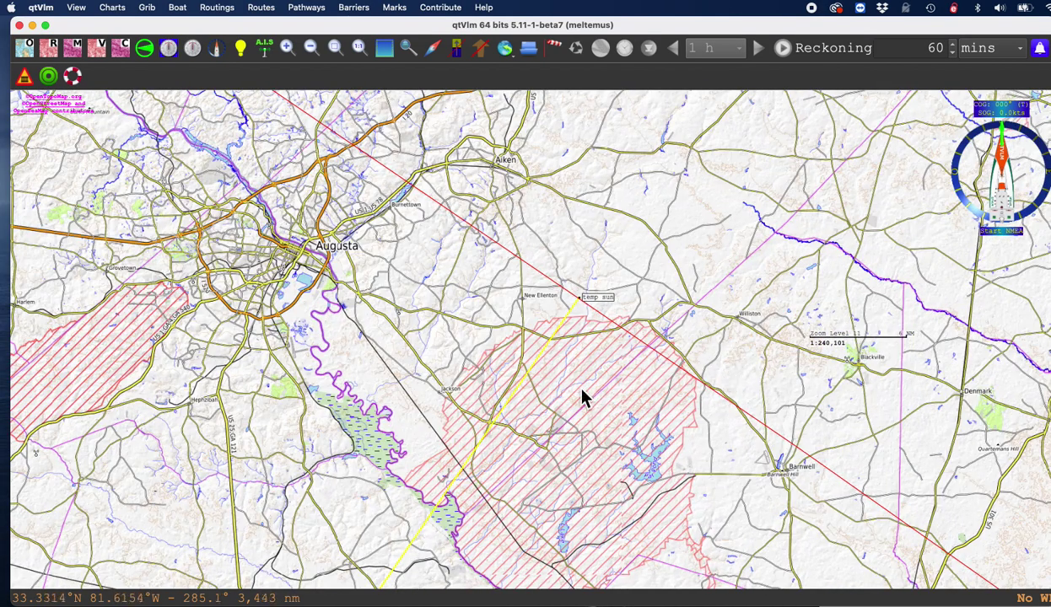
{"action": "scroll", "coordinate": [629, 206], "scroll_direction": "up", "scroll_amount": 3}
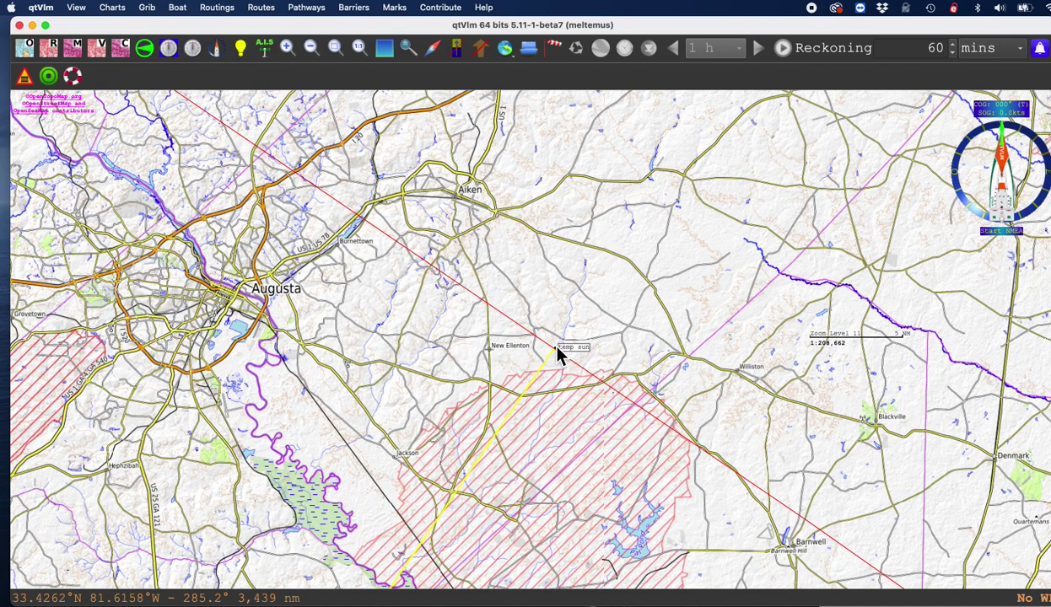
{"action": "mouse_move", "coordinate": [560, 358]}
{"action": "scroll", "coordinate": [489, 392], "scroll_direction": "up", "scroll_amount": 5}
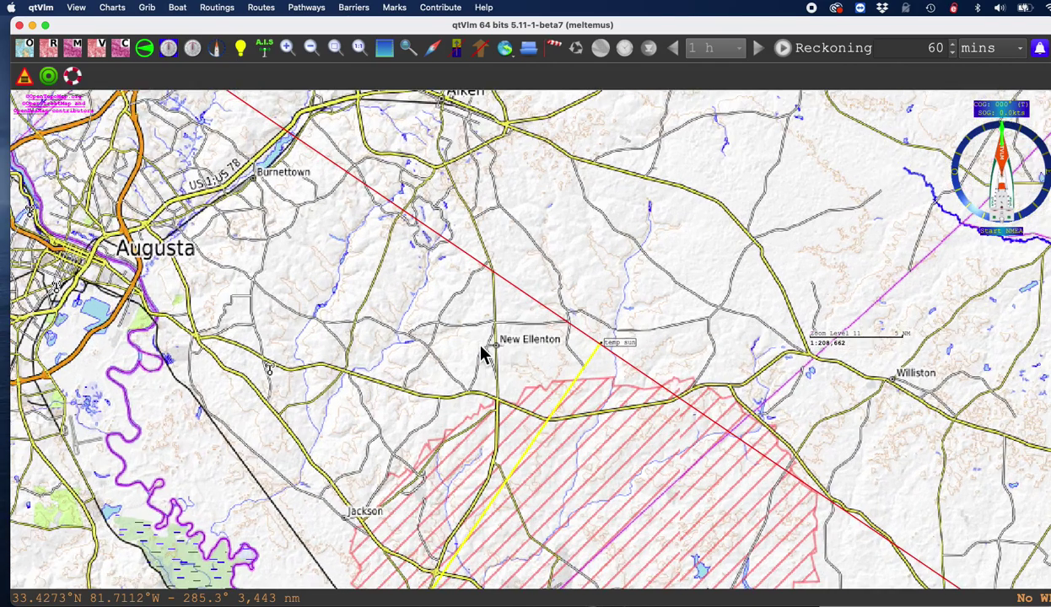
{"action": "scroll", "coordinate": [476, 407], "scroll_direction": "up", "scroll_amount": 2}
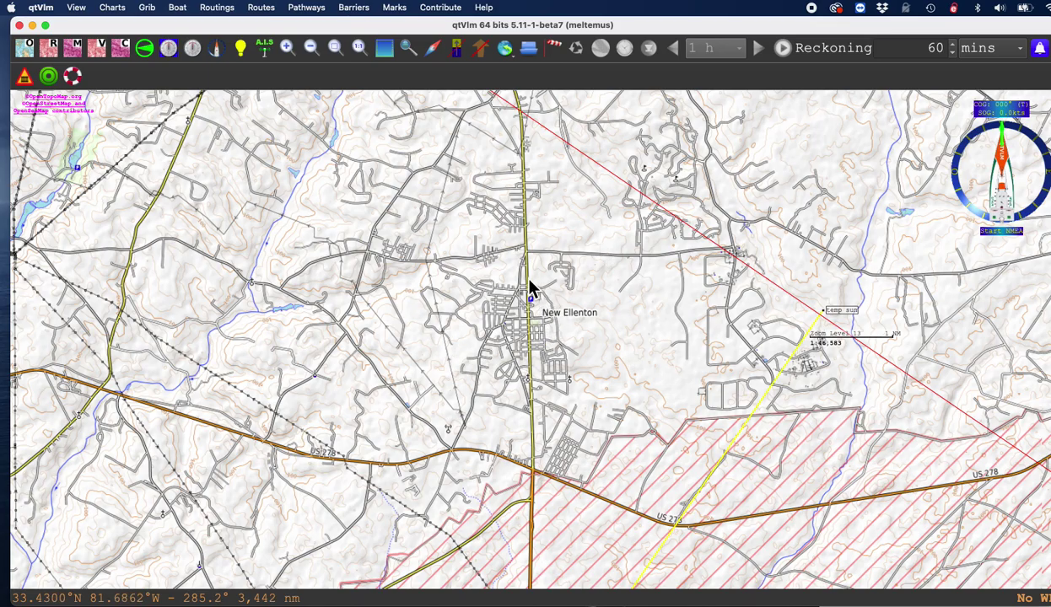
{"action": "scroll", "coordinate": [607, 371], "scroll_direction": "down", "scroll_amount": 2}
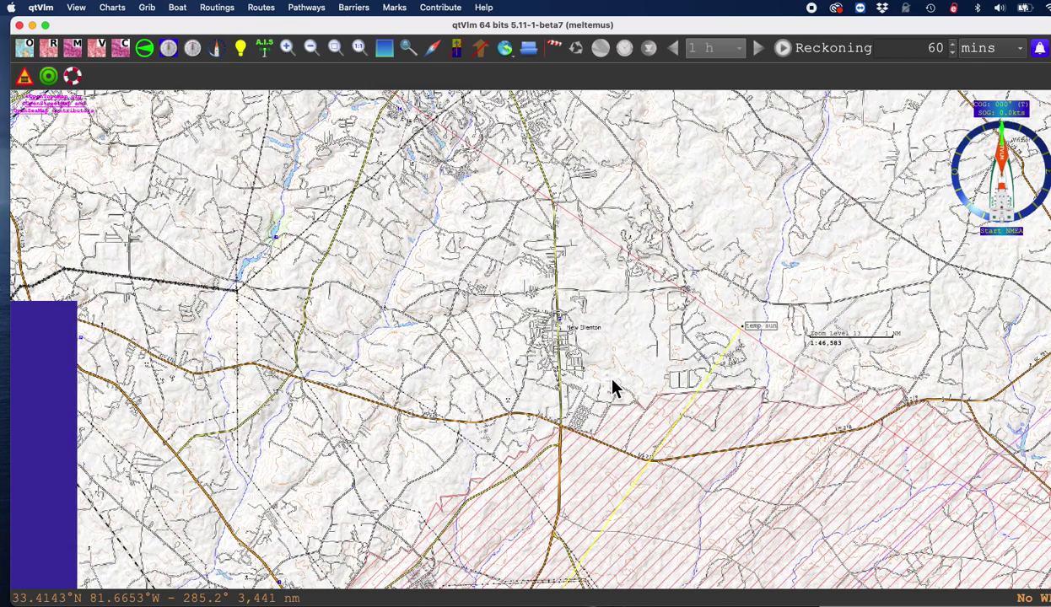
{"action": "left_click_drag", "start_coordinate": [610, 387], "coordinate": [516, 363]}
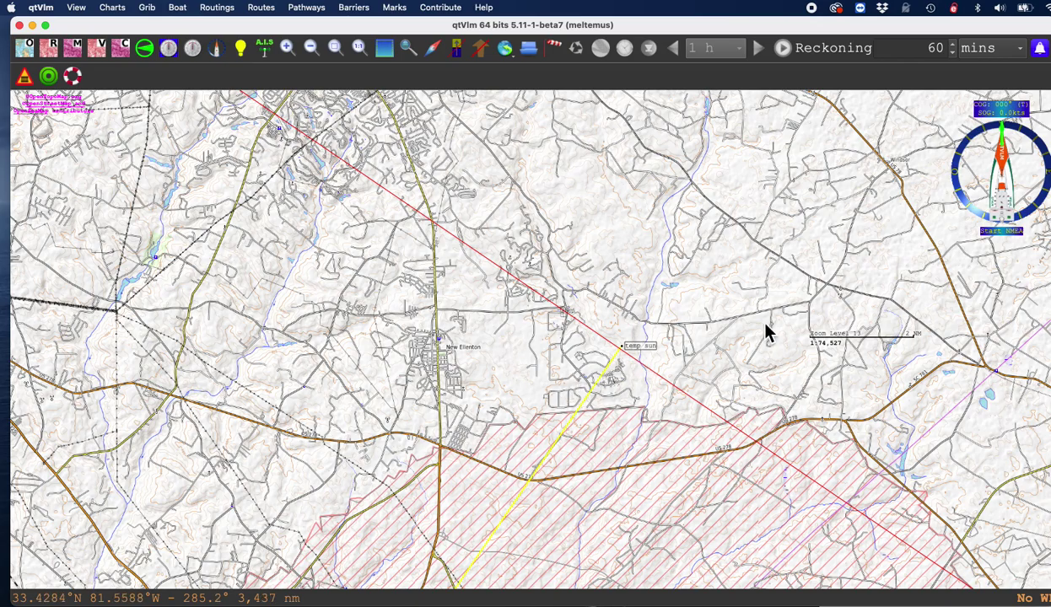
{"action": "scroll", "coordinate": [726, 319], "scroll_direction": "down", "scroll_amount": 1}
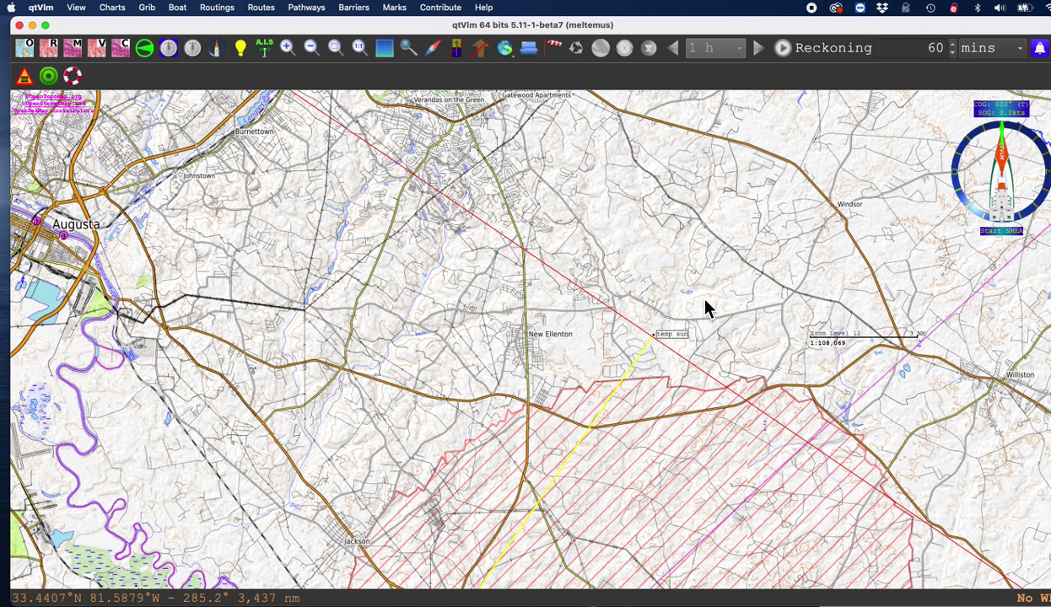
{"action": "left_click_drag", "start_coordinate": [715, 211], "coordinate": [642, 283]}
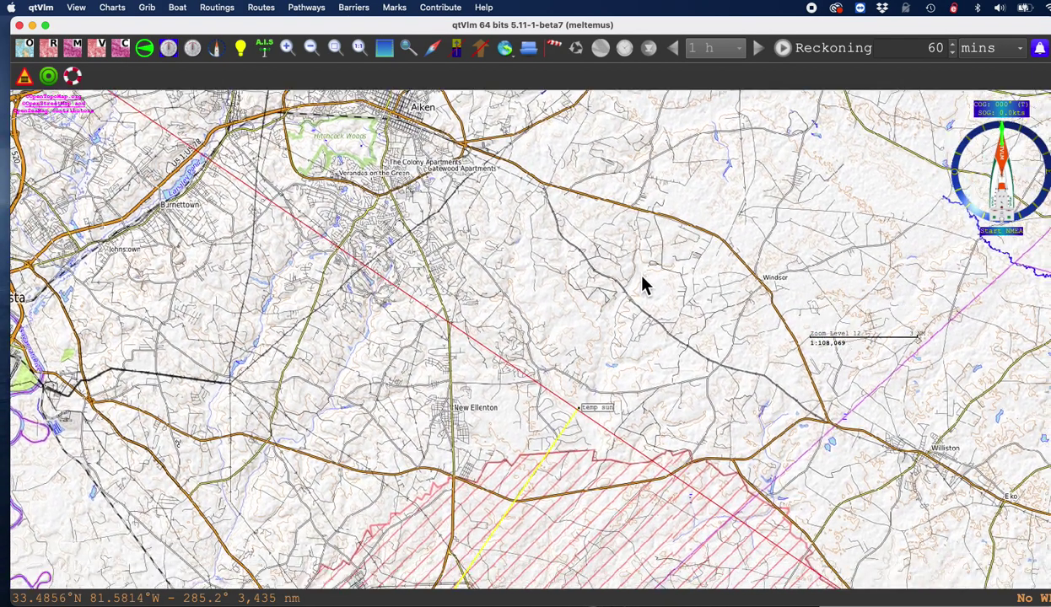